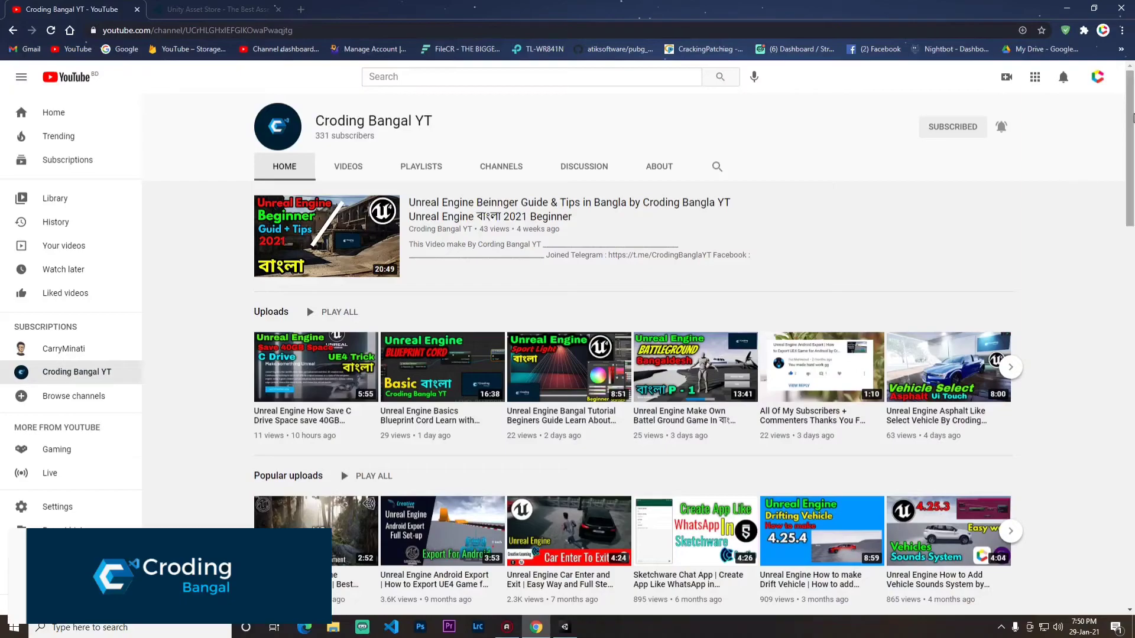
Bring up the Unity editor and launch the Asset Store from its Window menu.
{"action": "left_click_drag", "start_coordinate": [1129, 148], "coordinate": [1131, 62]}
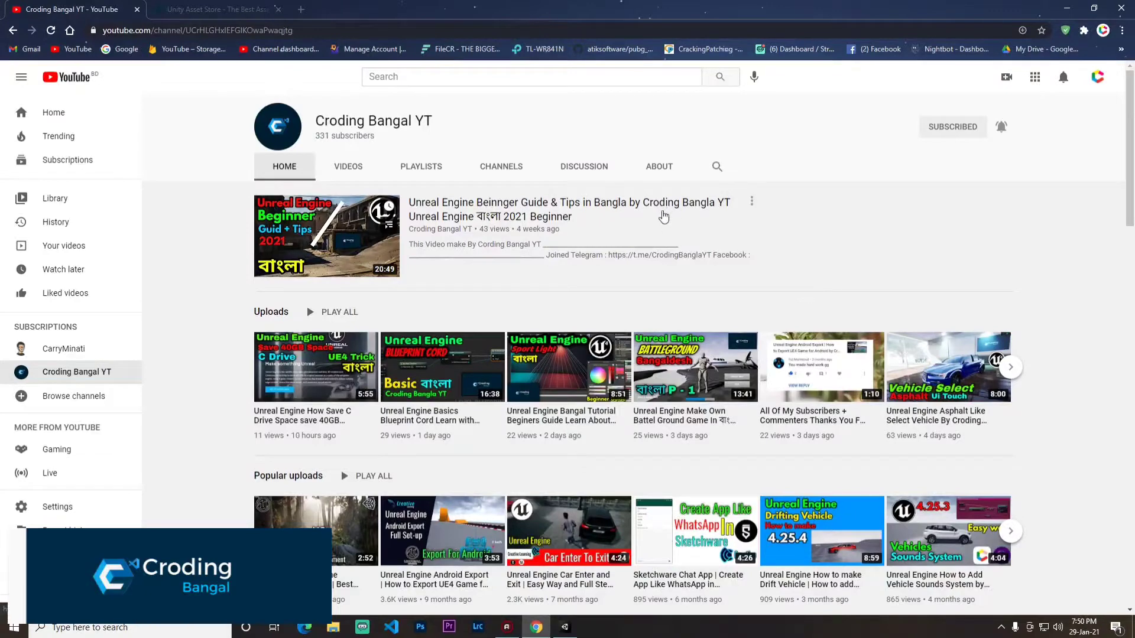
{"action": "left_click", "coordinate": [565, 626]}
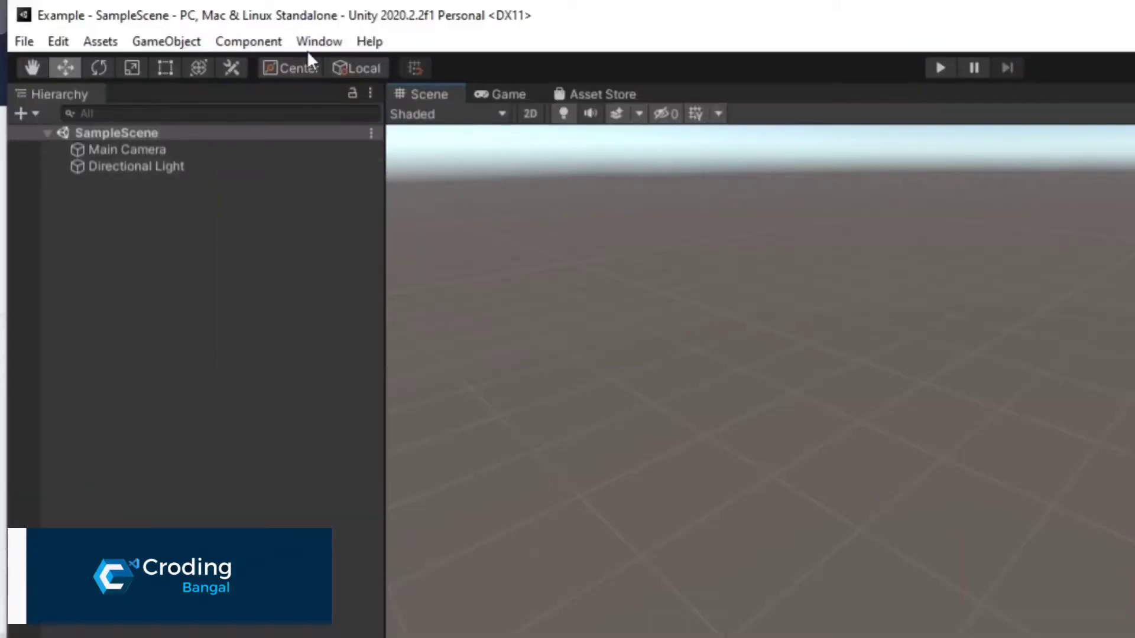
{"action": "left_click", "coordinate": [307, 44]}
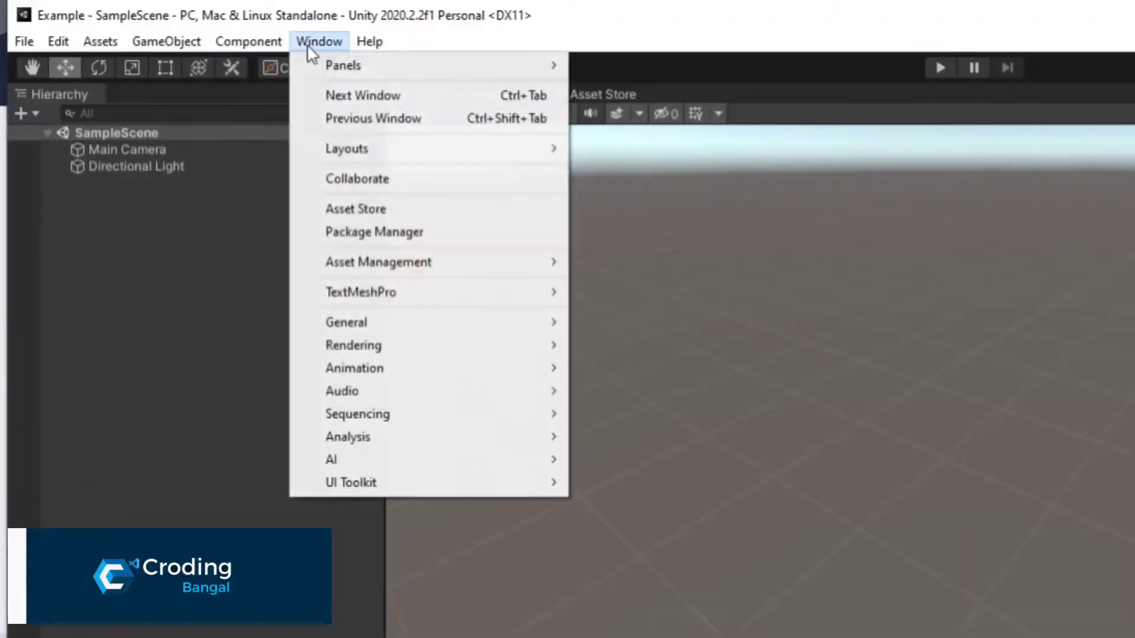
{"action": "left_click", "coordinate": [375, 214]}
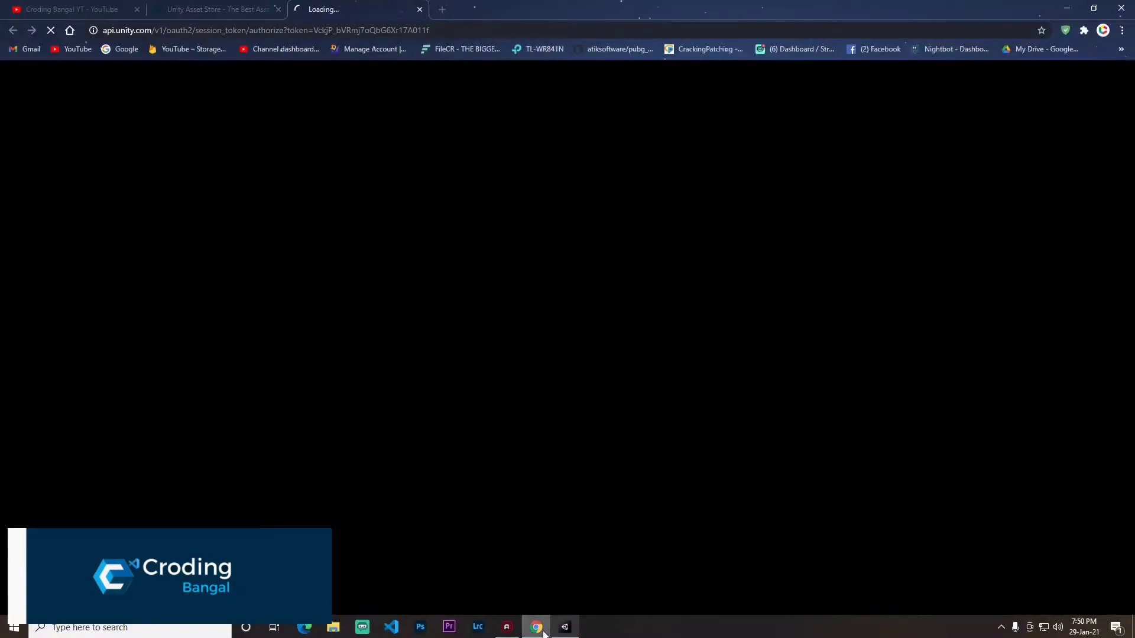
Return to the Asset Store in the browser and search for 'visual scripting'.
{"action": "left_click", "coordinate": [420, 9]}
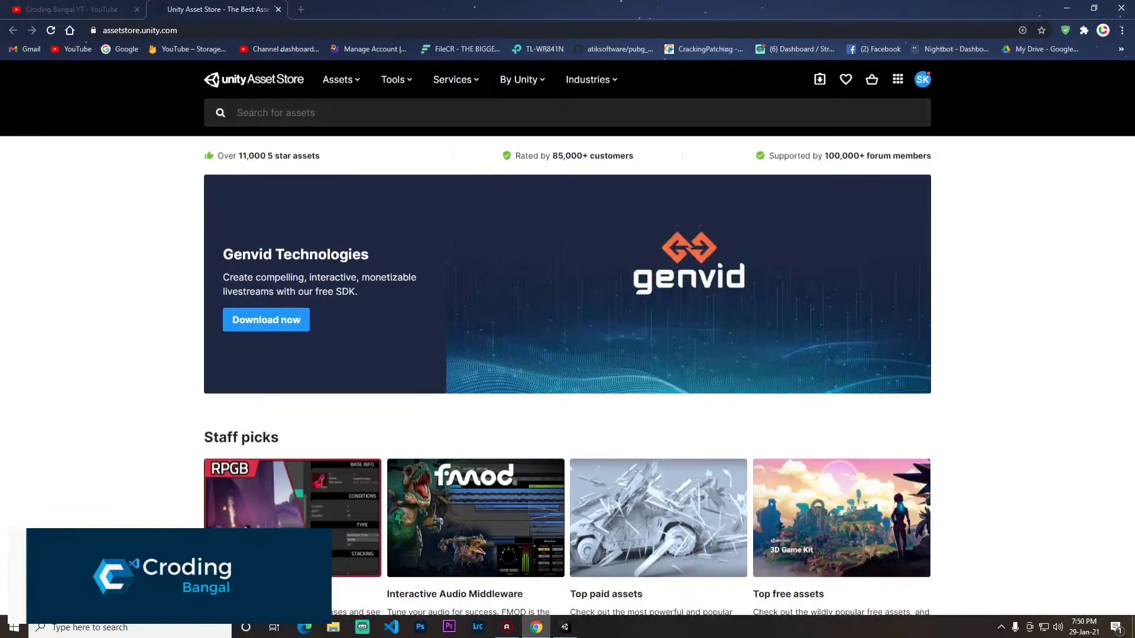
{"action": "left_click", "coordinate": [565, 627]}
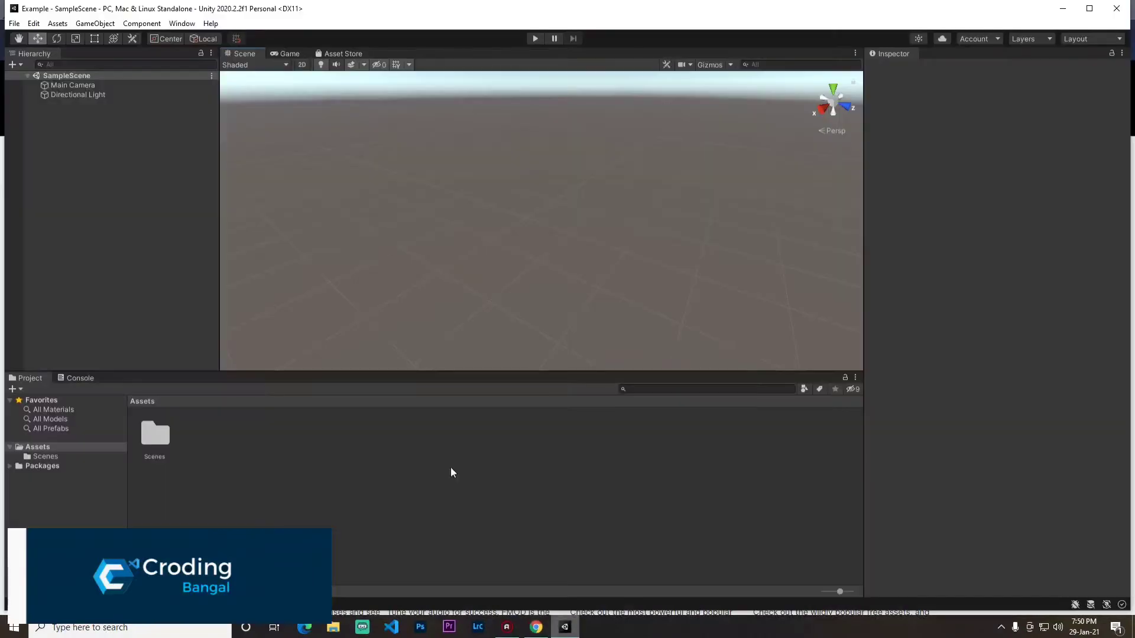
{"action": "left_click", "coordinate": [536, 627]}
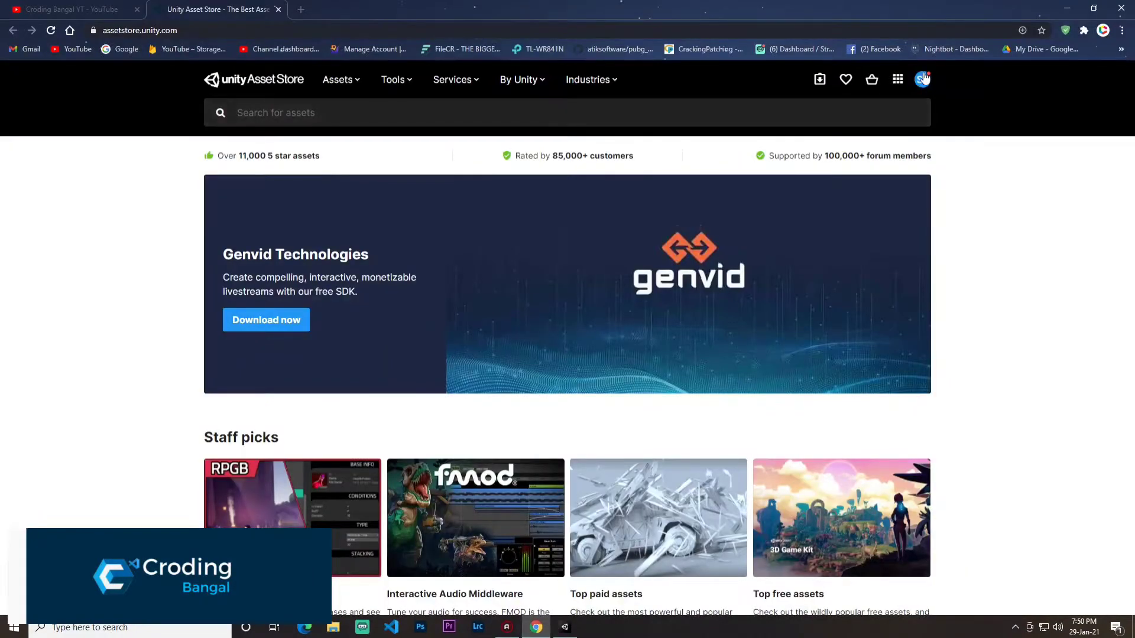
{"action": "left_click", "coordinate": [349, 115]}
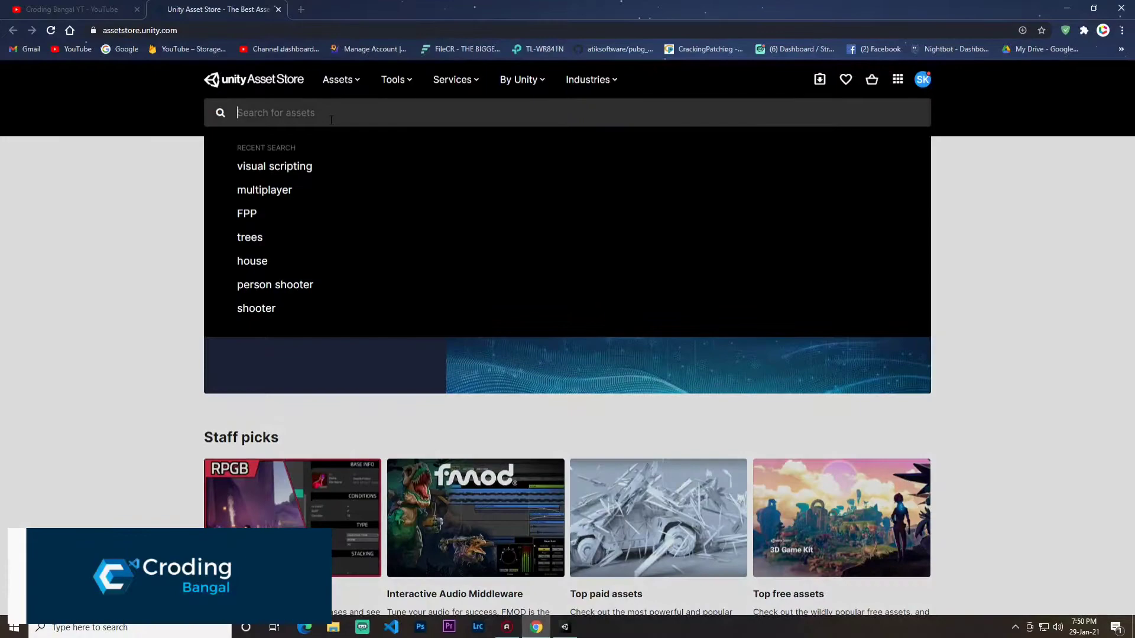
{"action": "left_click", "coordinate": [248, 169]}
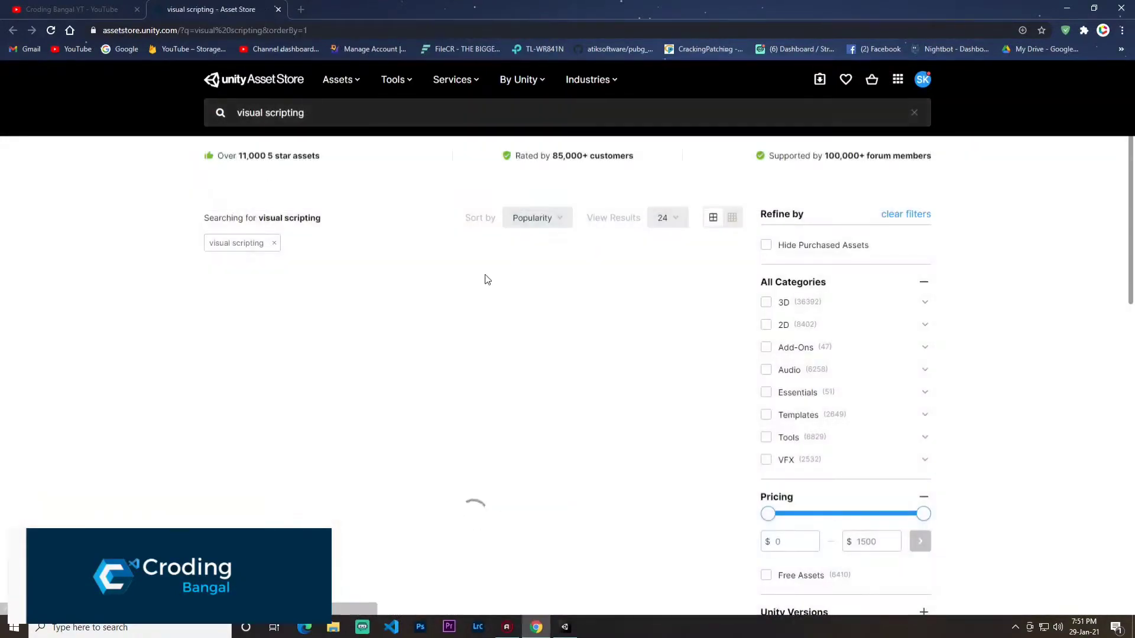
{"action": "scroll", "coordinate": [404, 215], "scroll_direction": "down", "scroll_amount": 4}
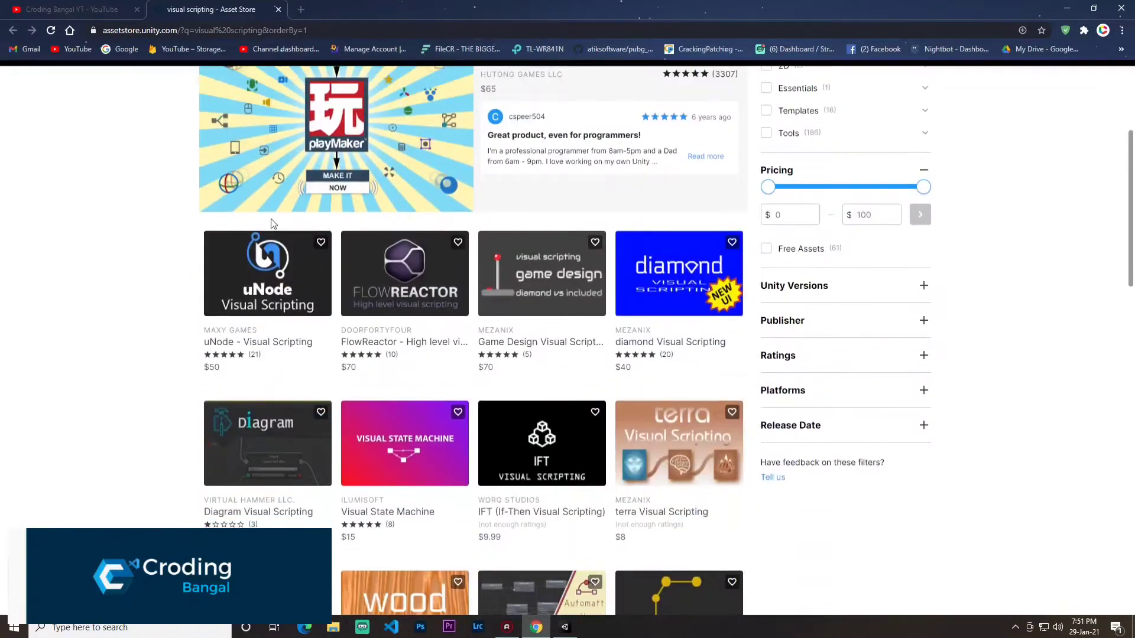
{"action": "scroll", "coordinate": [404, 215], "scroll_direction": "down", "scroll_amount": 3}
{"action": "scroll", "coordinate": [404, 215], "scroll_direction": "down", "scroll_amount": 4}
{"action": "scroll", "coordinate": [431, 355], "scroll_direction": "up", "scroll_amount": 4}
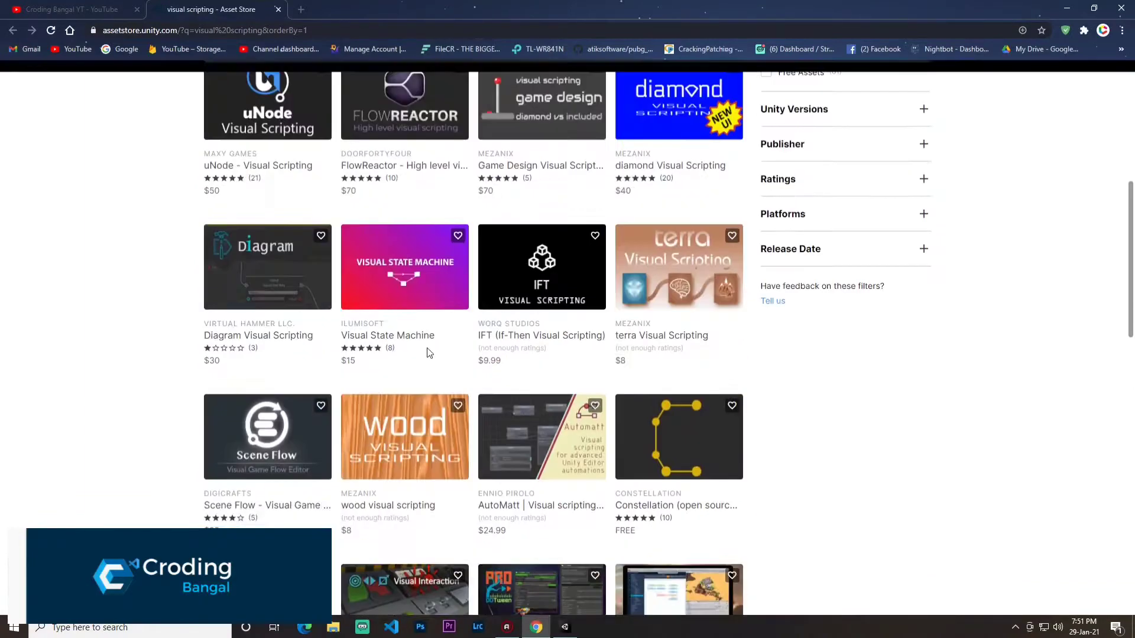
{"action": "scroll", "coordinate": [538, 286], "scroll_direction": "up", "scroll_amount": 5}
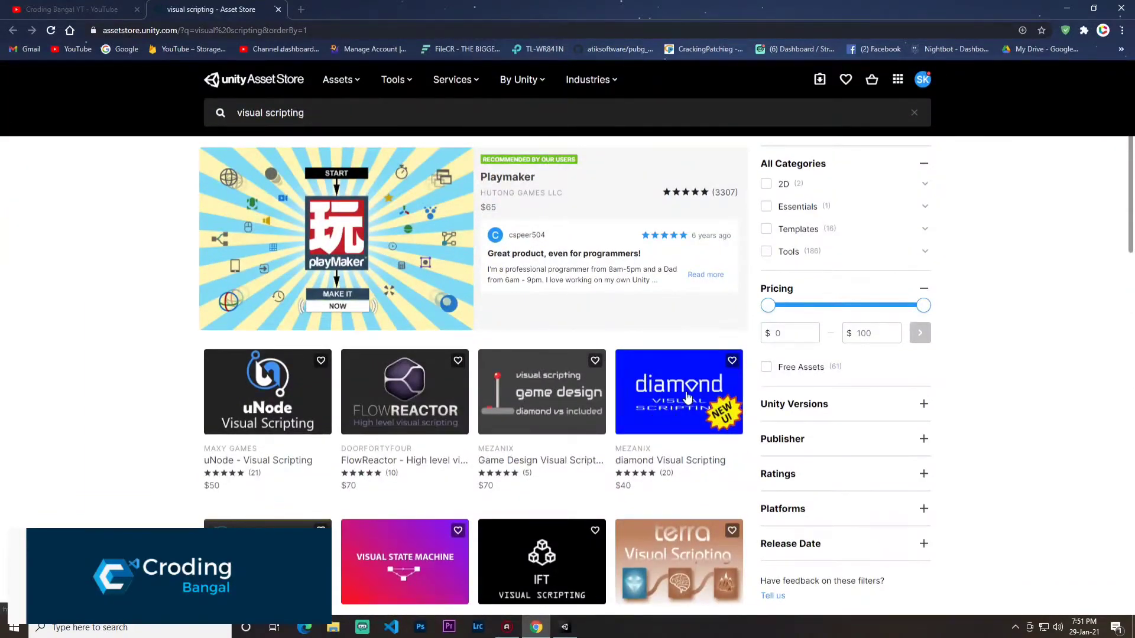
{"action": "scroll", "coordinate": [369, 265], "scroll_direction": "up", "scroll_amount": 2}
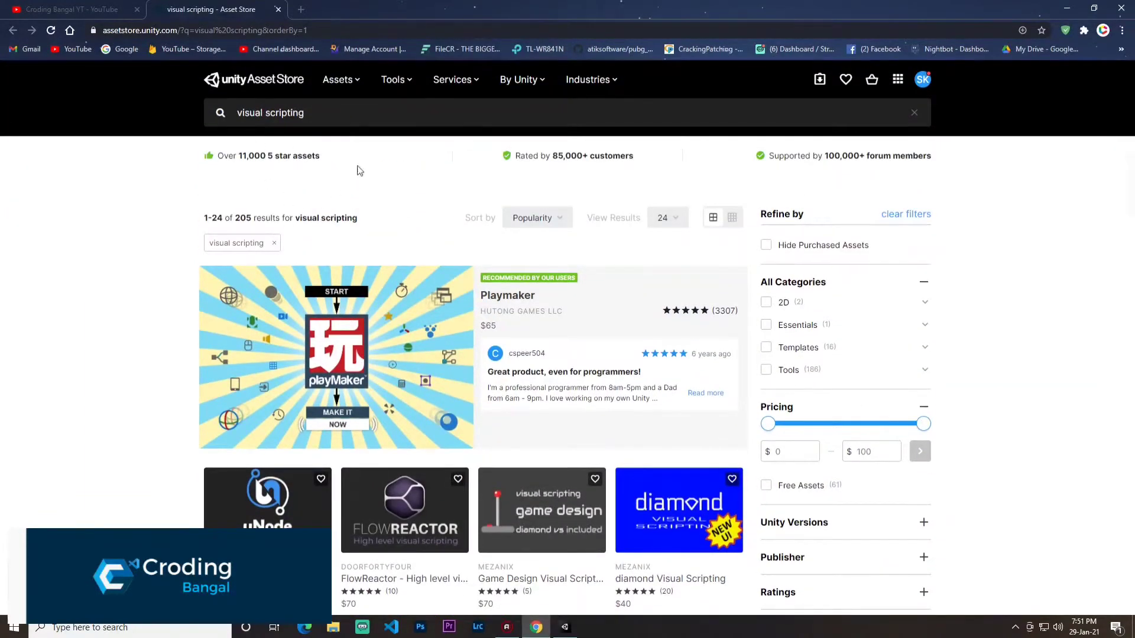
Filter the results to Free Assets and open the Bolt package page.
{"action": "left_click", "coordinate": [767, 487]}
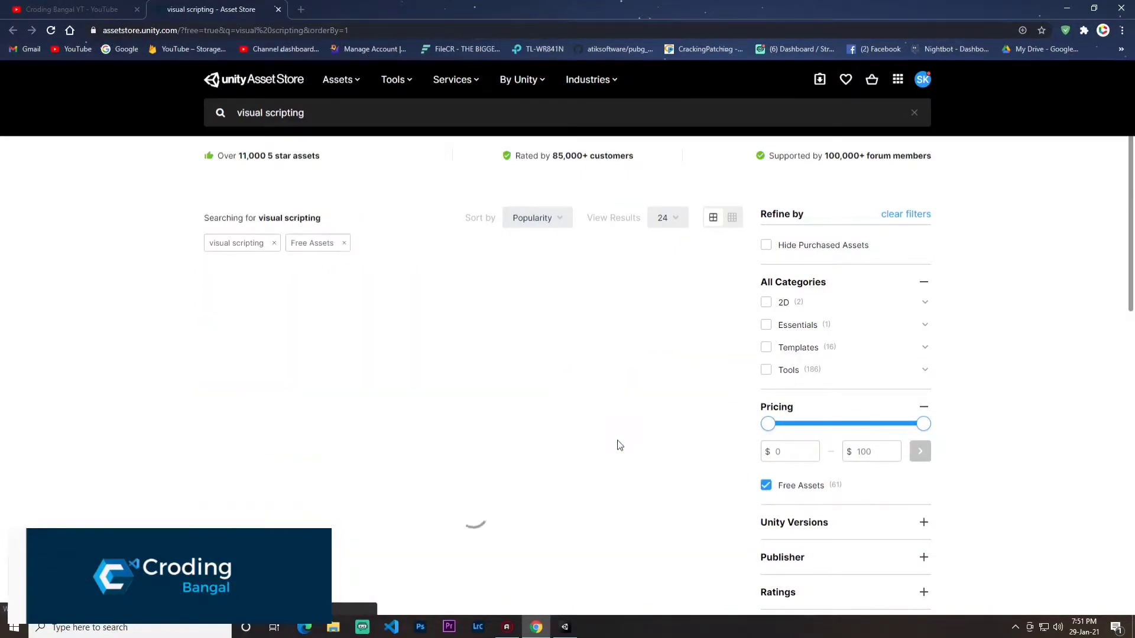
{"action": "scroll", "coordinate": [434, 504], "scroll_direction": "down", "scroll_amount": 4}
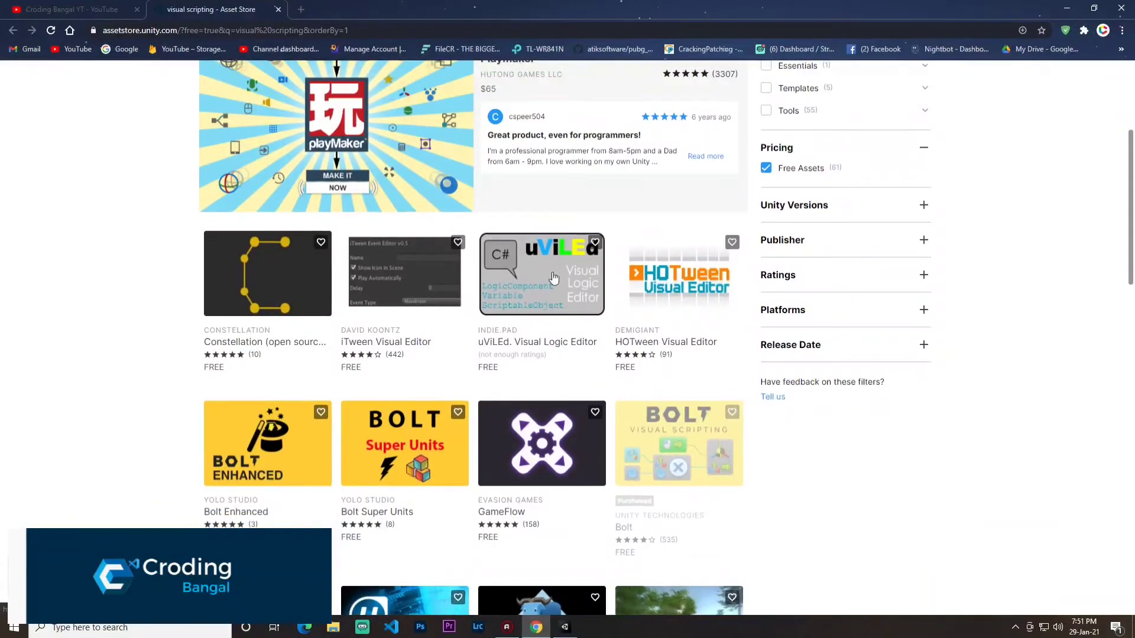
{"action": "scroll", "coordinate": [593, 478], "scroll_direction": "down", "scroll_amount": 2}
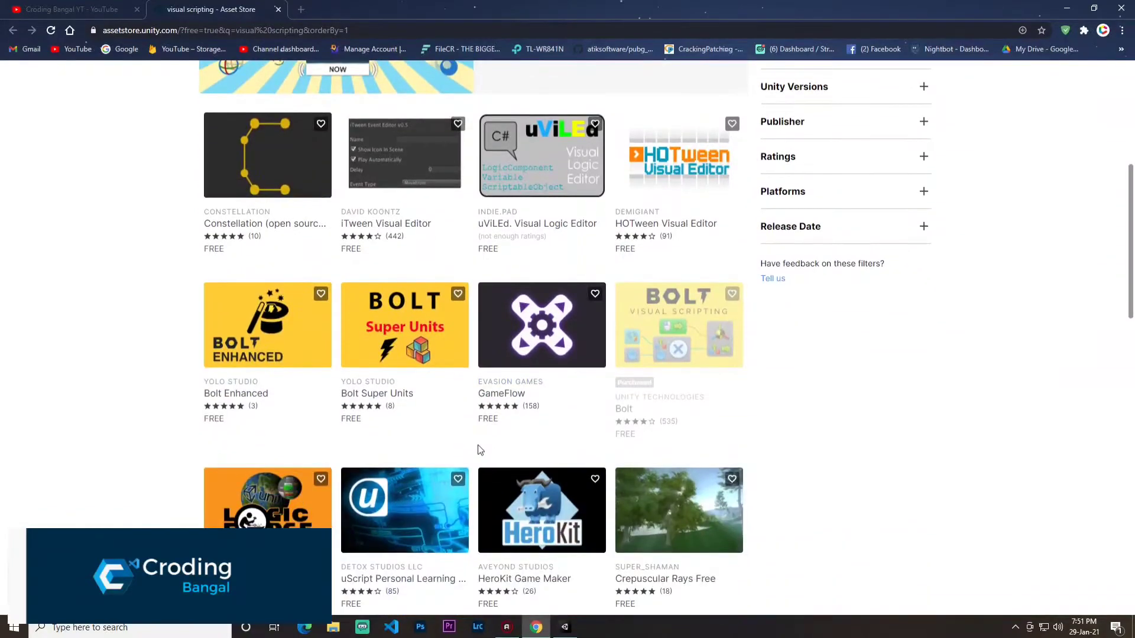
{"action": "scroll", "coordinate": [469, 386], "scroll_direction": "down", "scroll_amount": 4}
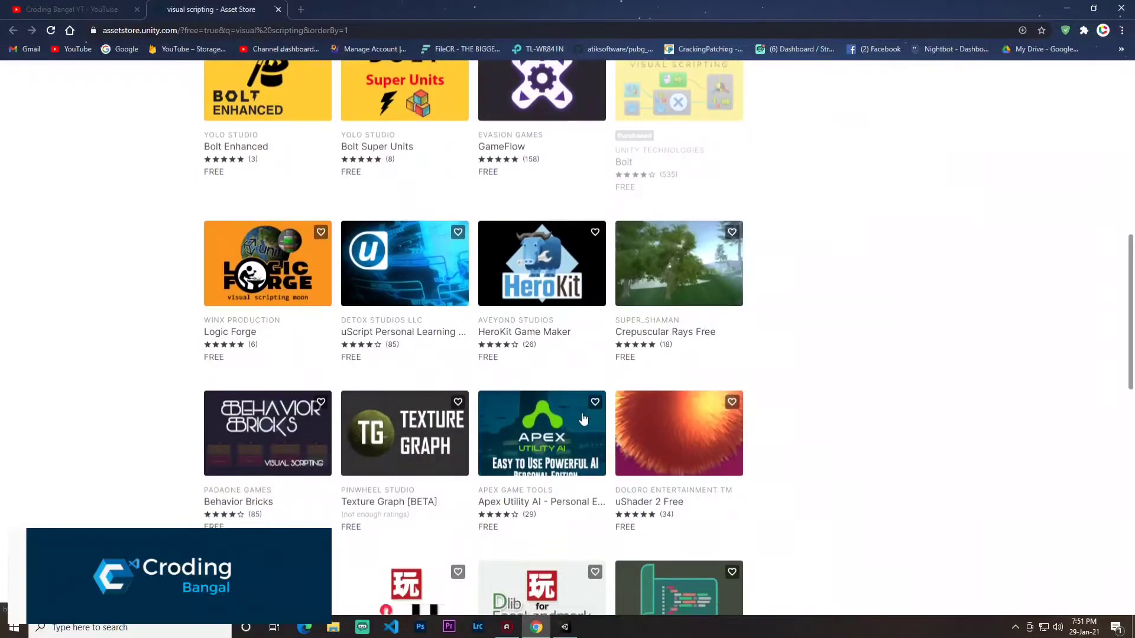
{"action": "scroll", "coordinate": [331, 319], "scroll_direction": "up", "scroll_amount": 2}
{"action": "scroll", "coordinate": [261, 280], "scroll_direction": "up", "scroll_amount": 1}
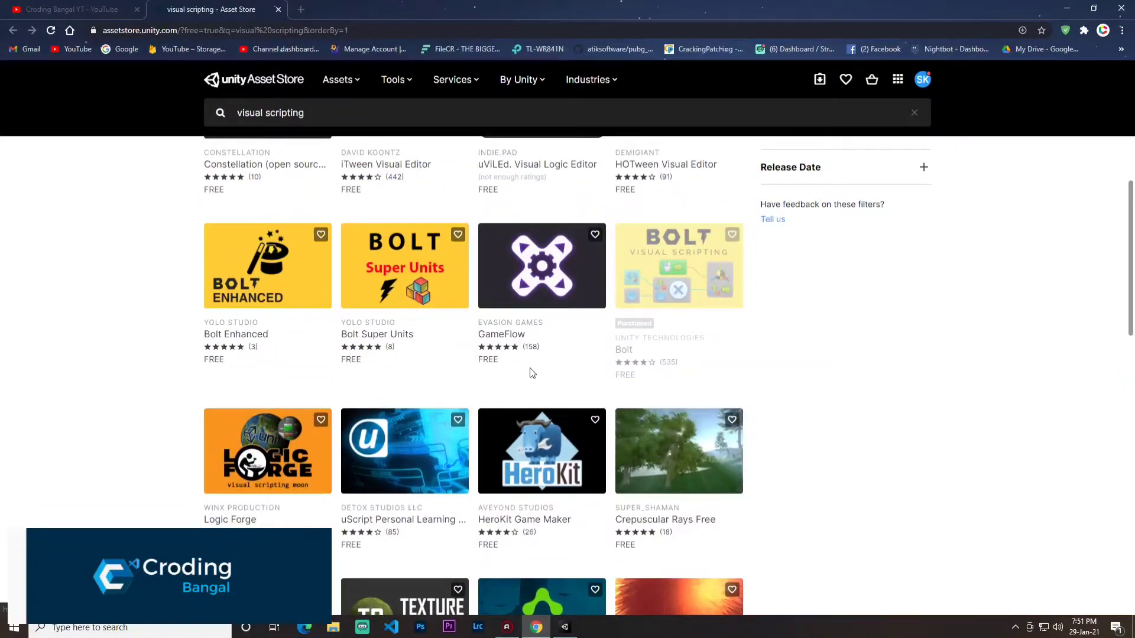
{"action": "scroll", "coordinate": [587, 413], "scroll_direction": "up", "scroll_amount": 1}
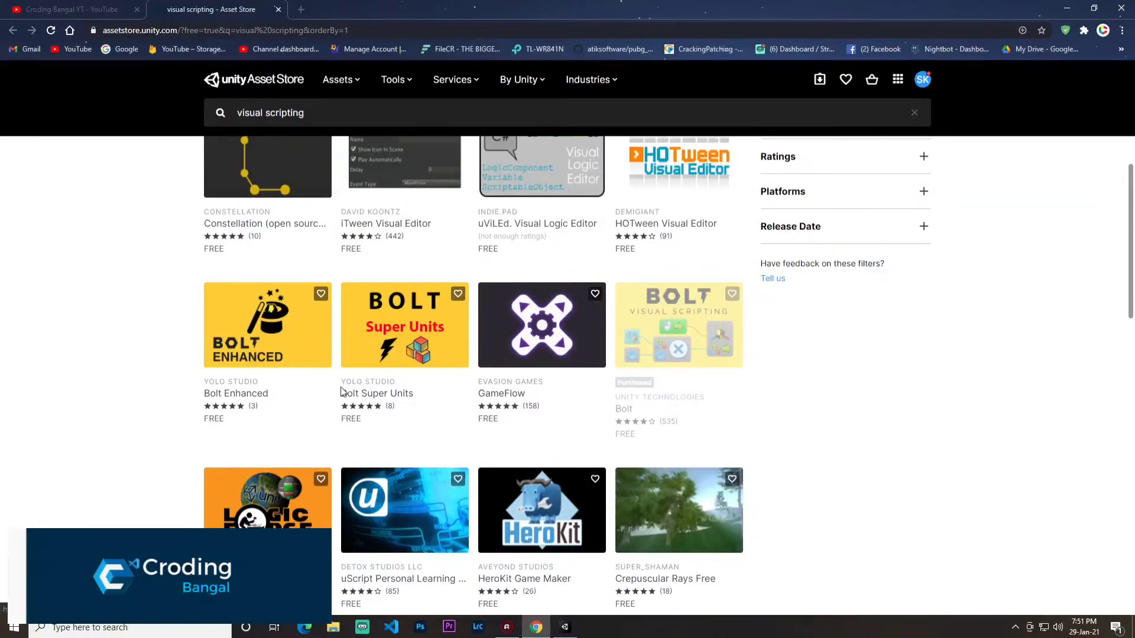
{"action": "left_click", "coordinate": [687, 346]}
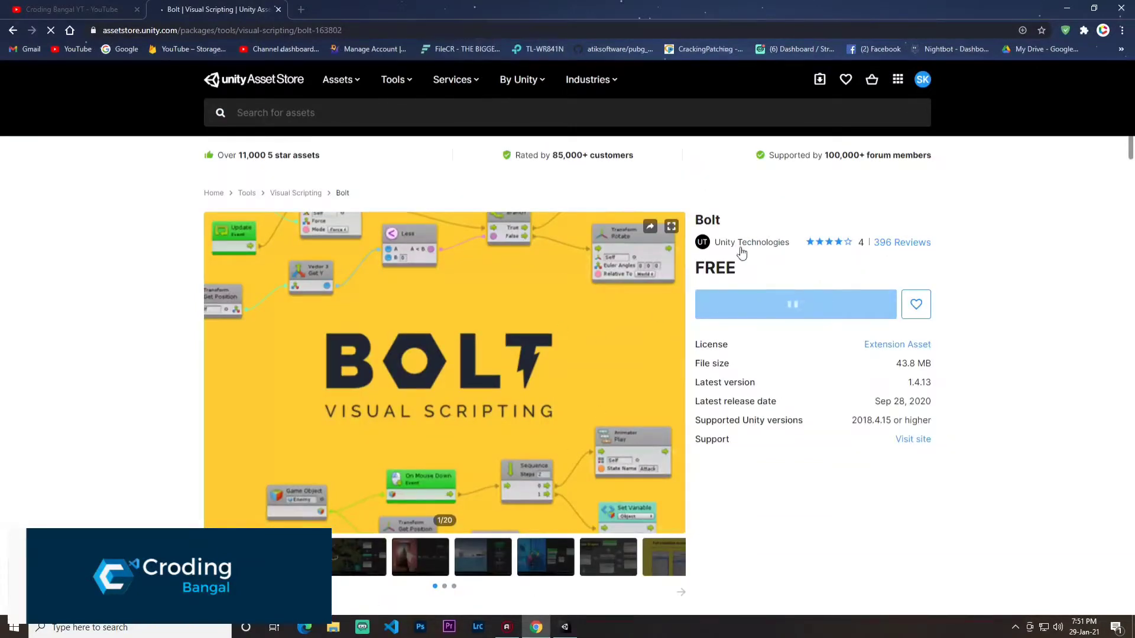
Send the free Bolt package to the Unity editor, always allowing the store to launch Unity.
{"action": "scroll", "coordinate": [550, 376], "scroll_direction": "down", "scroll_amount": 2}
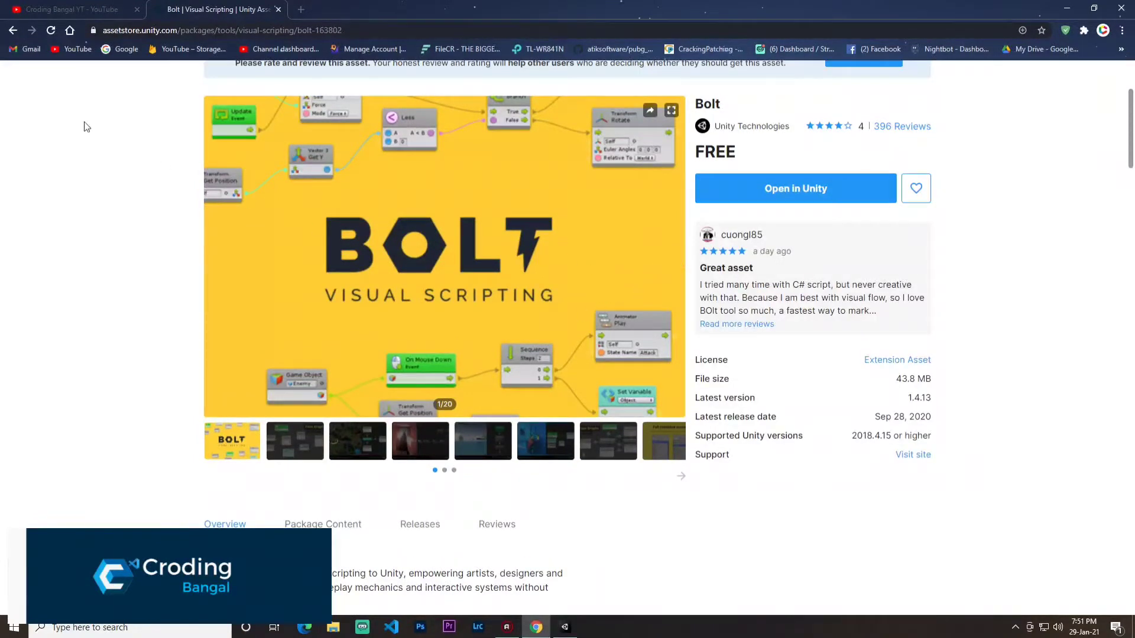
{"action": "scroll", "coordinate": [396, 323], "scroll_direction": "down", "scroll_amount": 4}
{"action": "scroll", "coordinate": [404, 349], "scroll_direction": "down", "scroll_amount": 4}
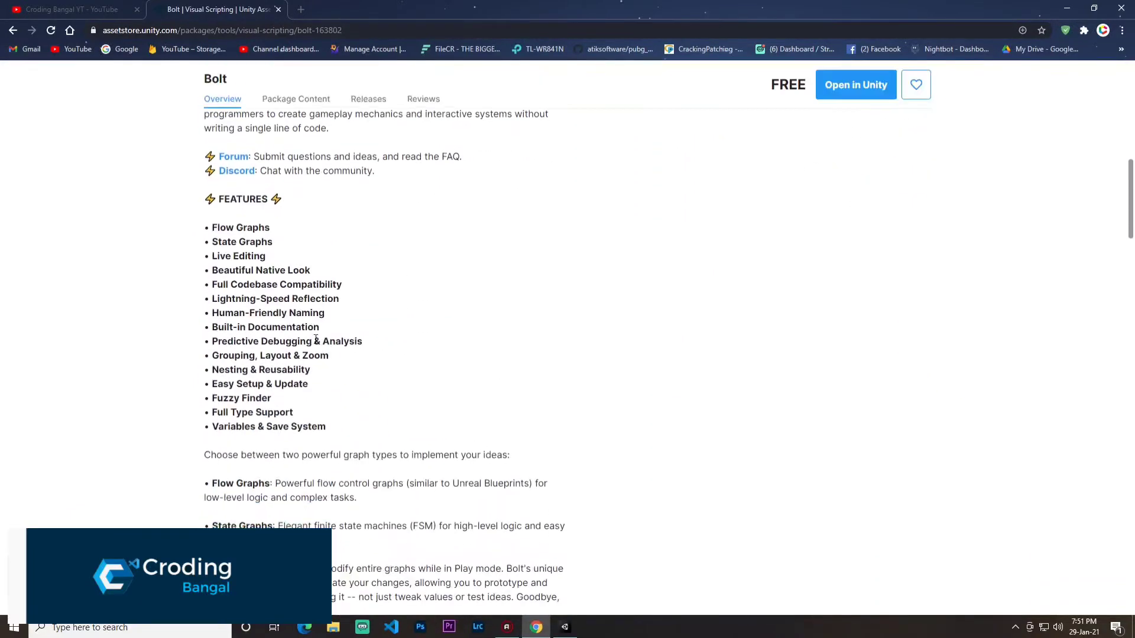
{"action": "scroll", "coordinate": [761, 296], "scroll_direction": "up", "scroll_amount": 10}
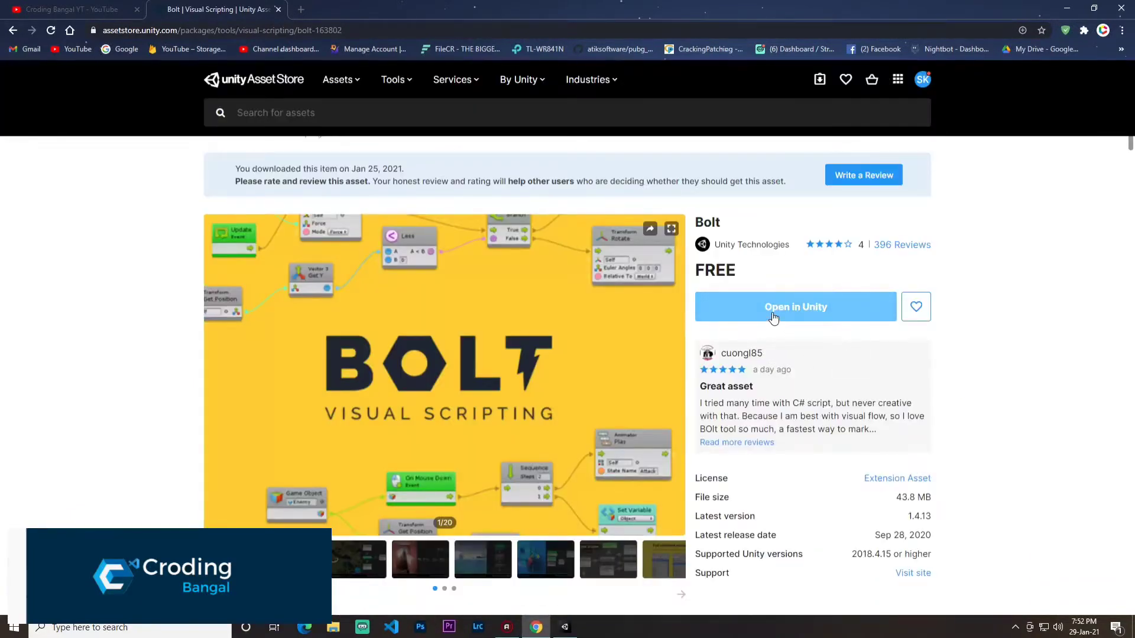
{"action": "left_click", "coordinate": [769, 319]}
{"action": "left_click", "coordinate": [436, 95]}
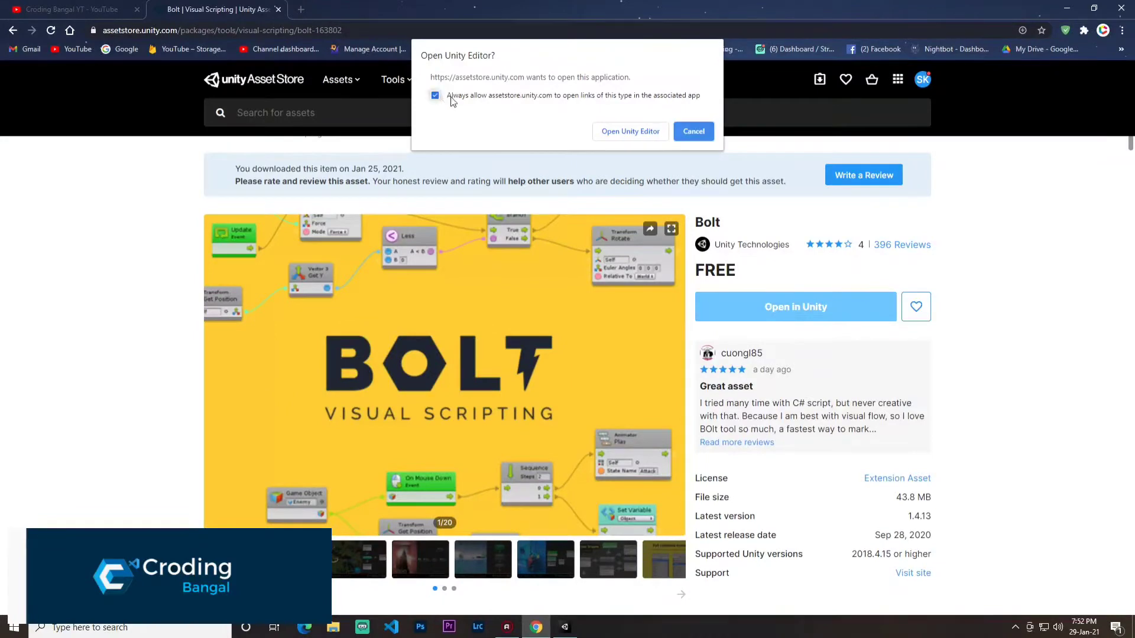
{"action": "left_click", "coordinate": [628, 135]}
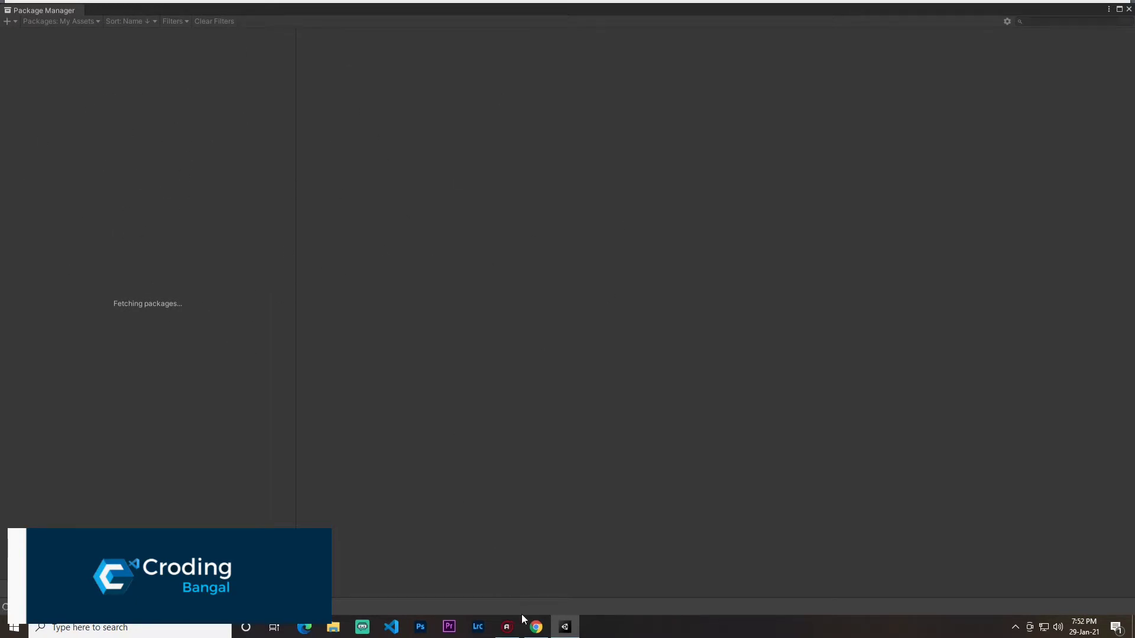
Minimize the browser and open the Unity Package Manager.
{"action": "left_click", "coordinate": [535, 625]}
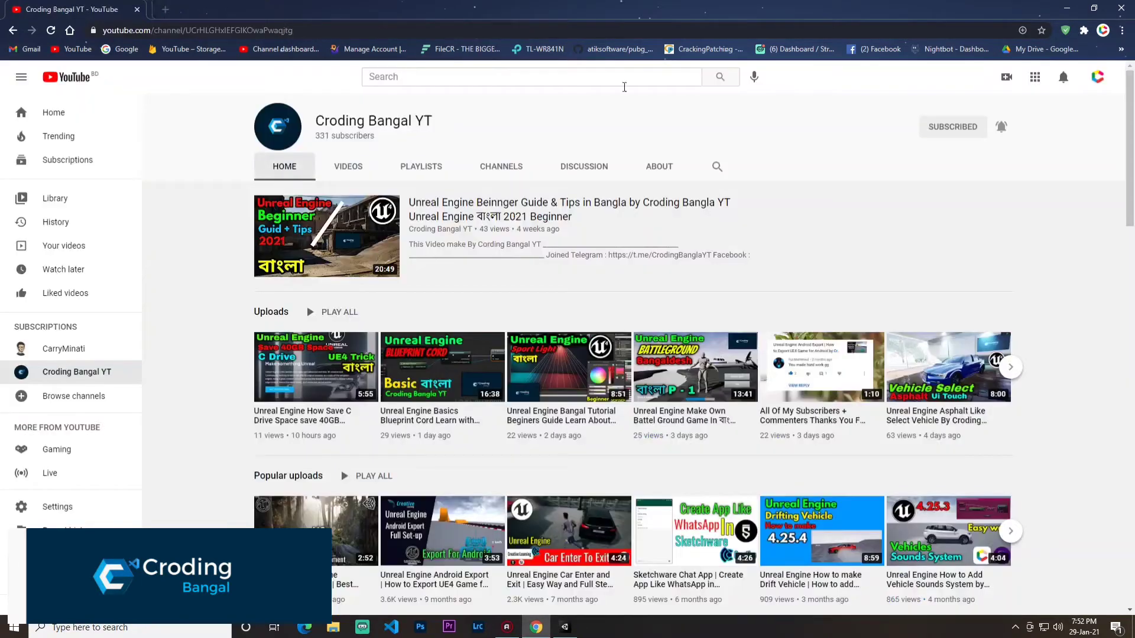
{"action": "left_click", "coordinate": [1067, 8]}
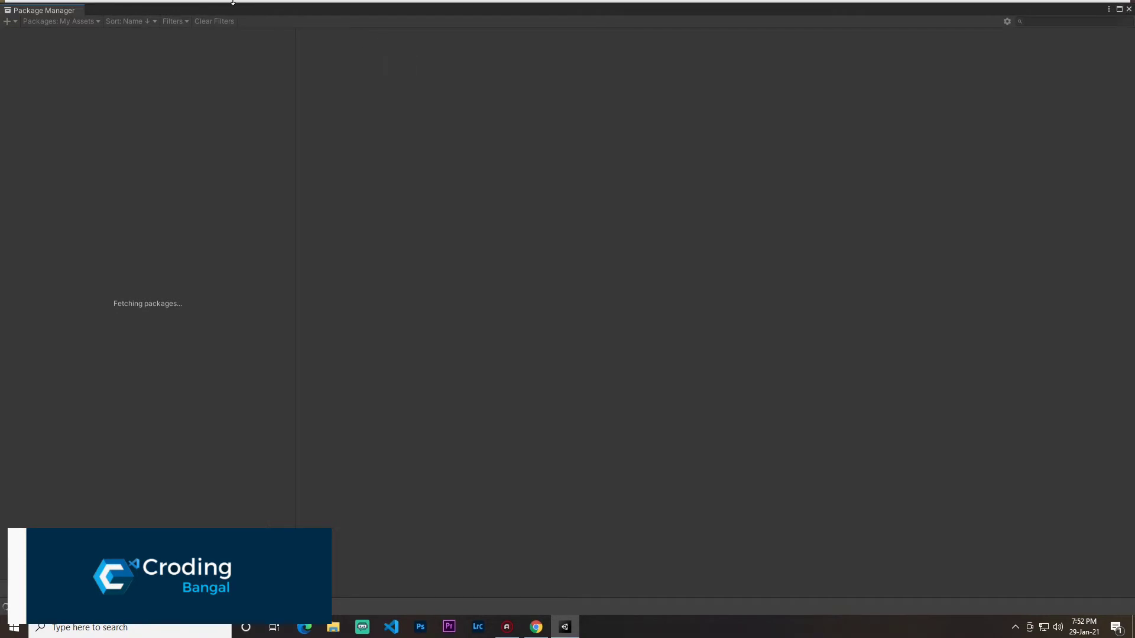
{"action": "left_click_drag", "start_coordinate": [256, 12], "coordinate": [131, 87]}
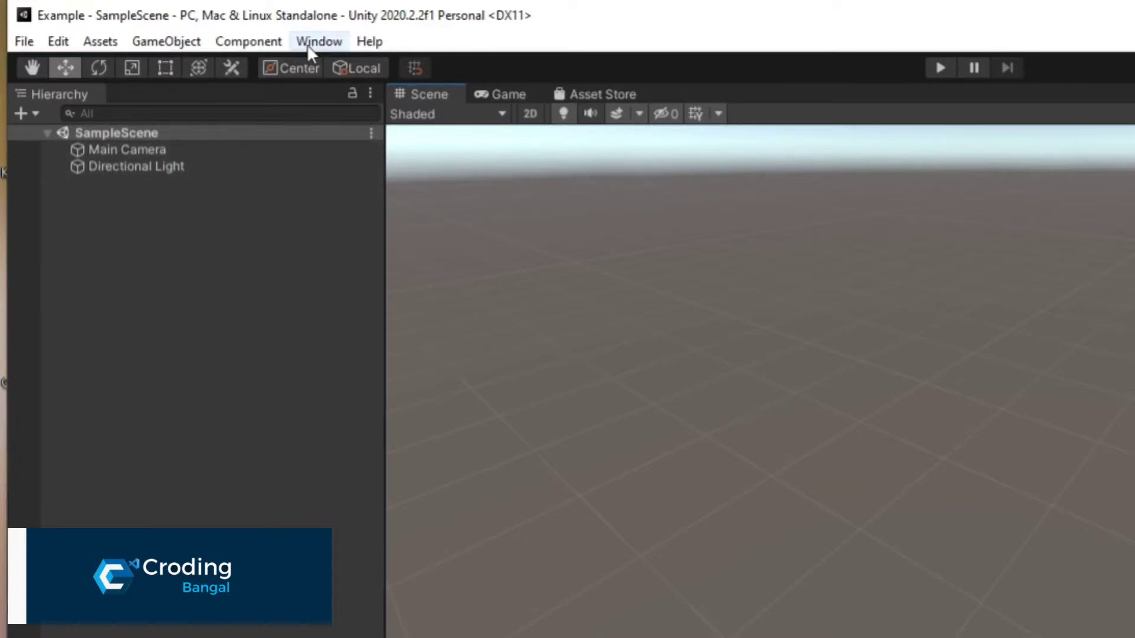
{"action": "left_click", "coordinate": [308, 42]}
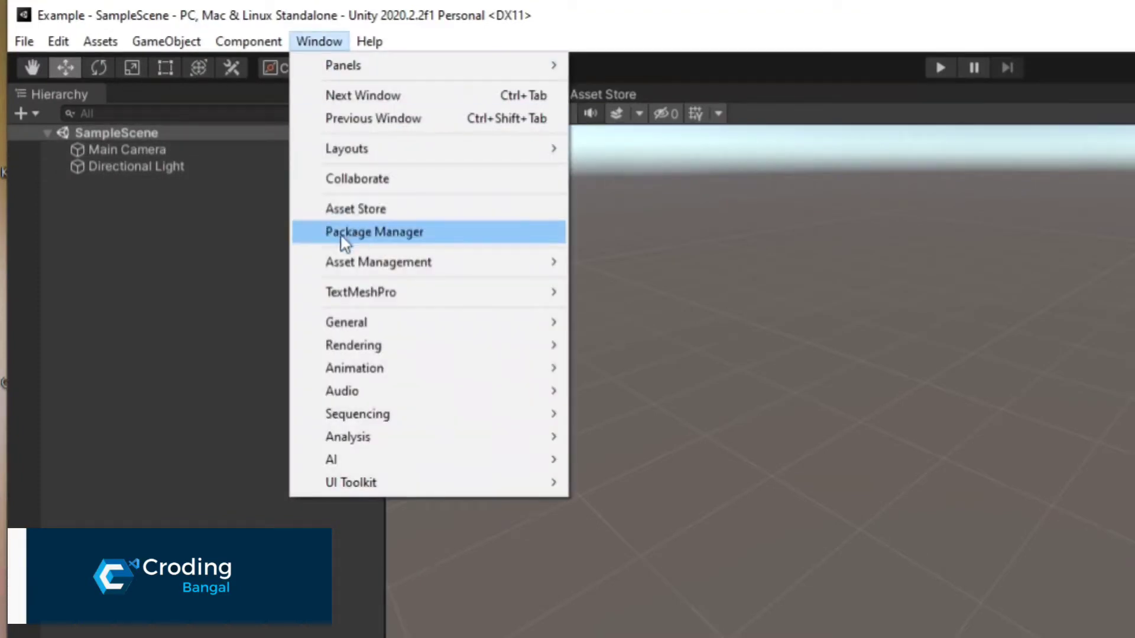
{"action": "left_click", "coordinate": [373, 242]}
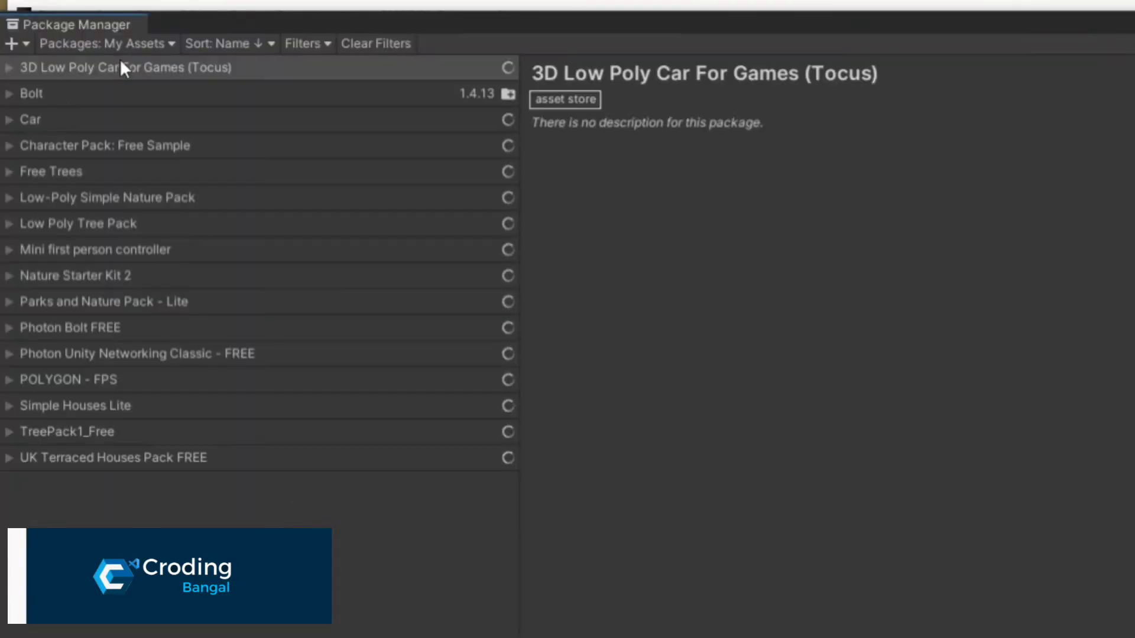
Switch the package source through In Project and Unity Registry, ending on My Assets.
{"action": "left_click", "coordinate": [137, 50]}
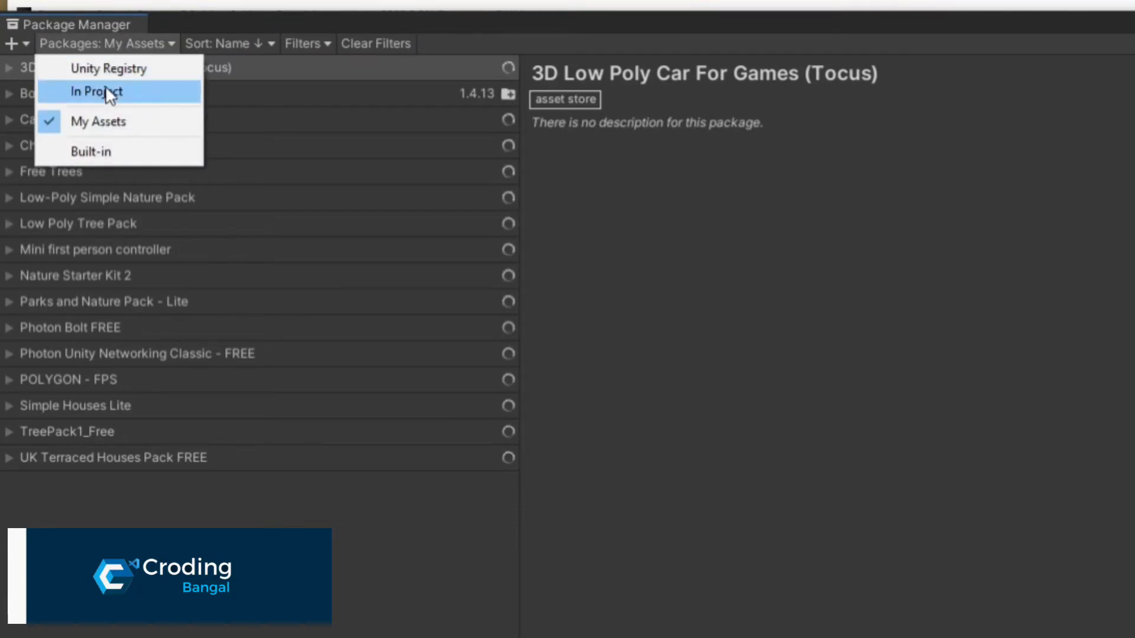
{"action": "left_click", "coordinate": [120, 94]}
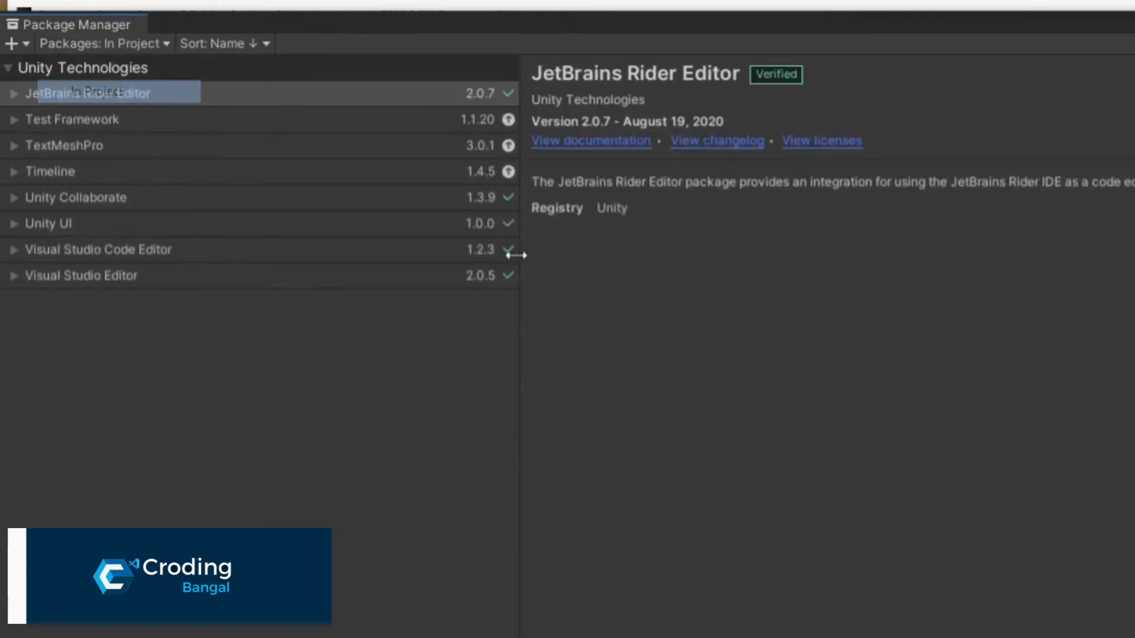
{"action": "left_click", "coordinate": [115, 48]}
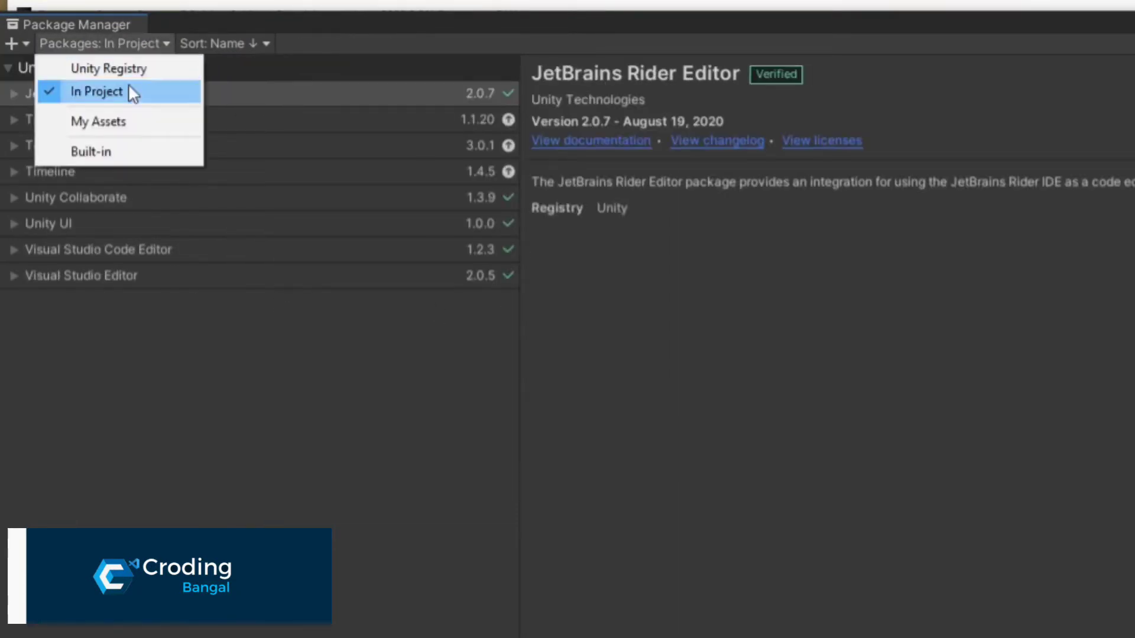
{"action": "left_click", "coordinate": [86, 71]}
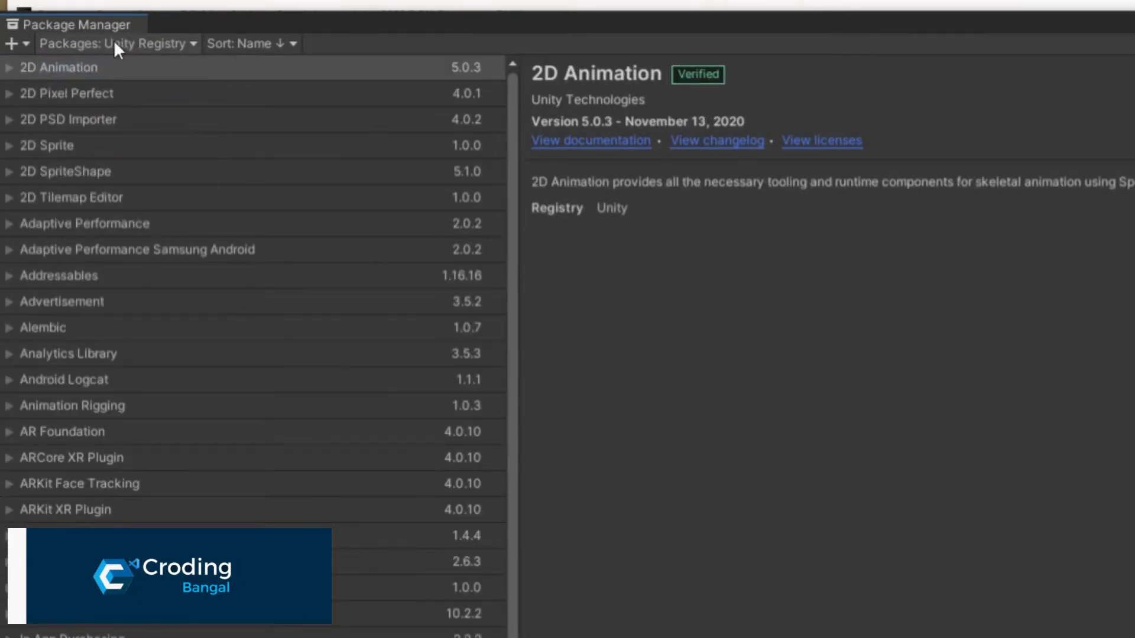
{"action": "left_click", "coordinate": [97, 25]}
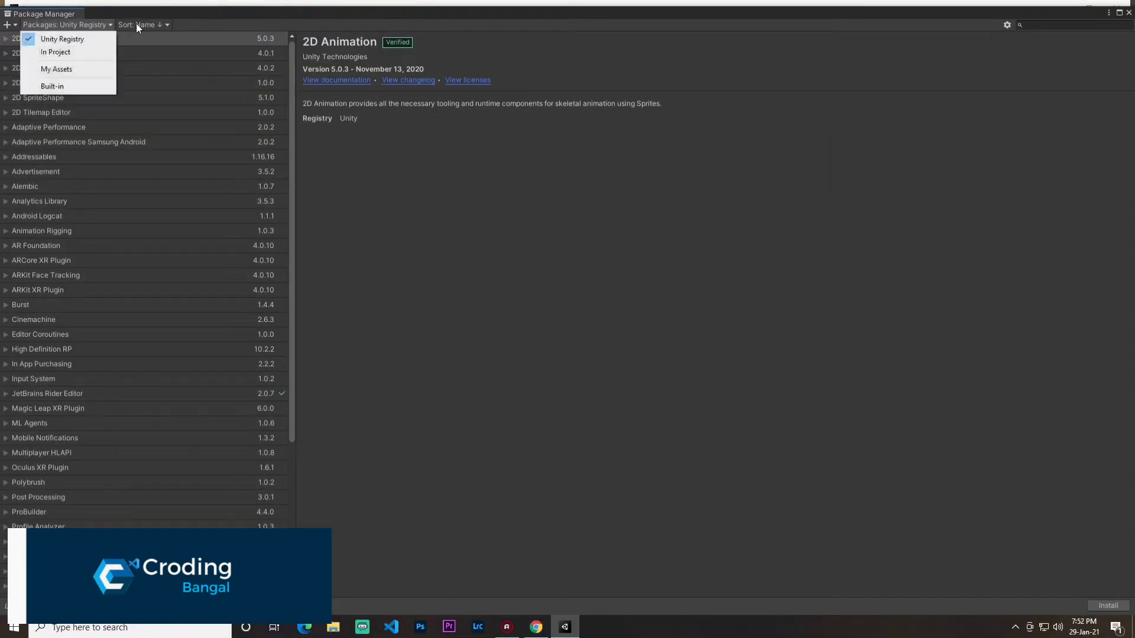
{"action": "left_click", "coordinate": [56, 69]}
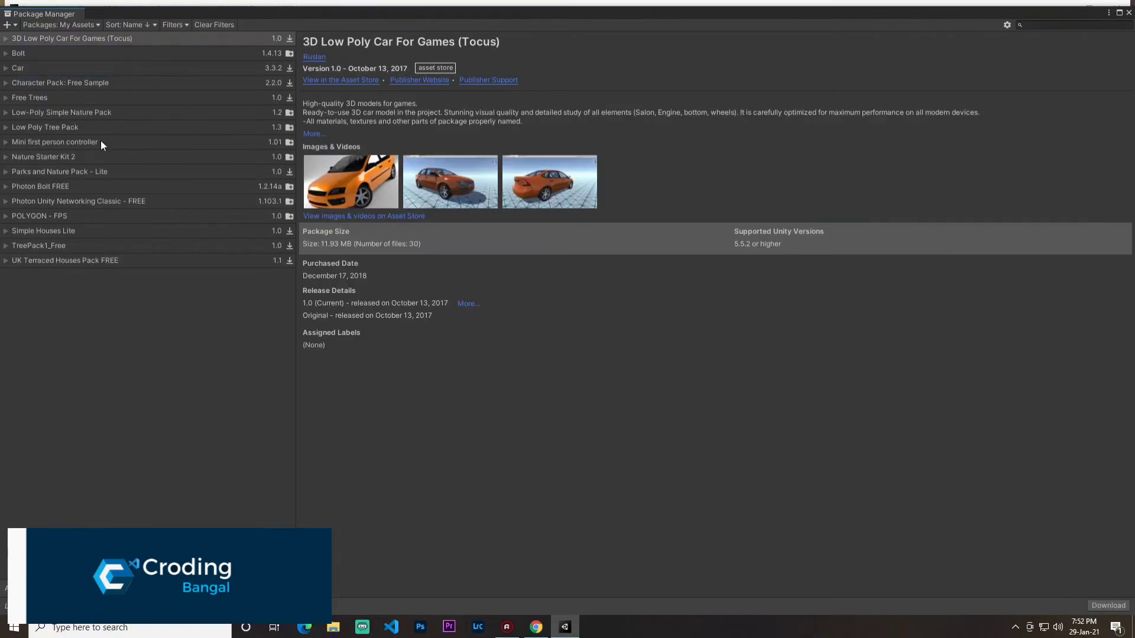
Import all files of Bolt 1.4.13 into the project and close the Package Manager.
{"action": "left_click", "coordinate": [16, 57]}
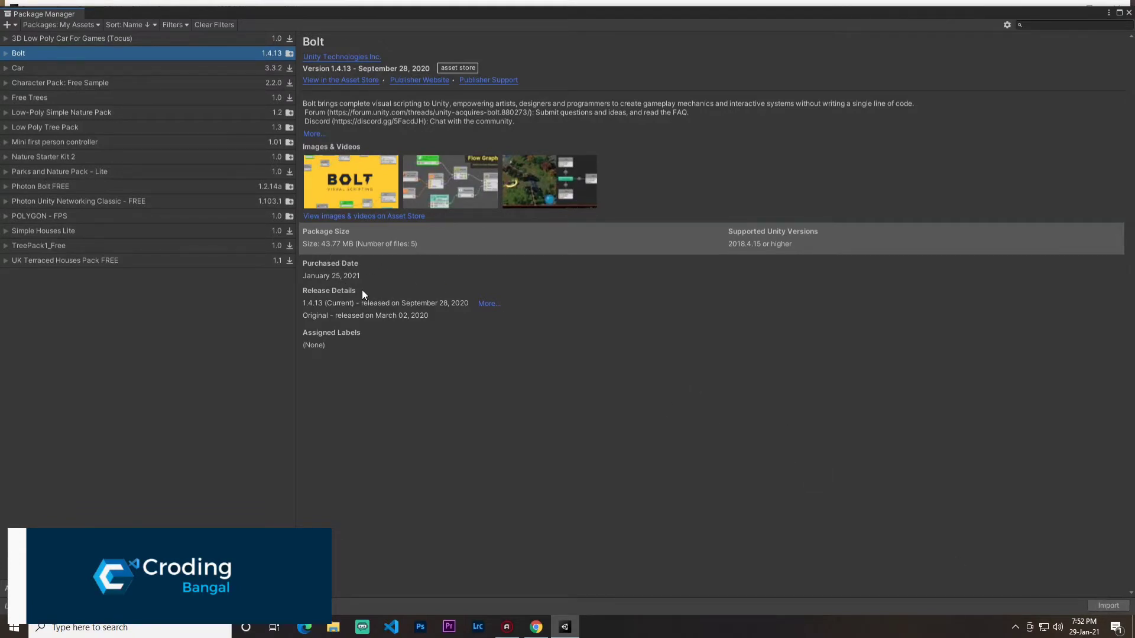
{"action": "left_click", "coordinate": [1127, 609]}
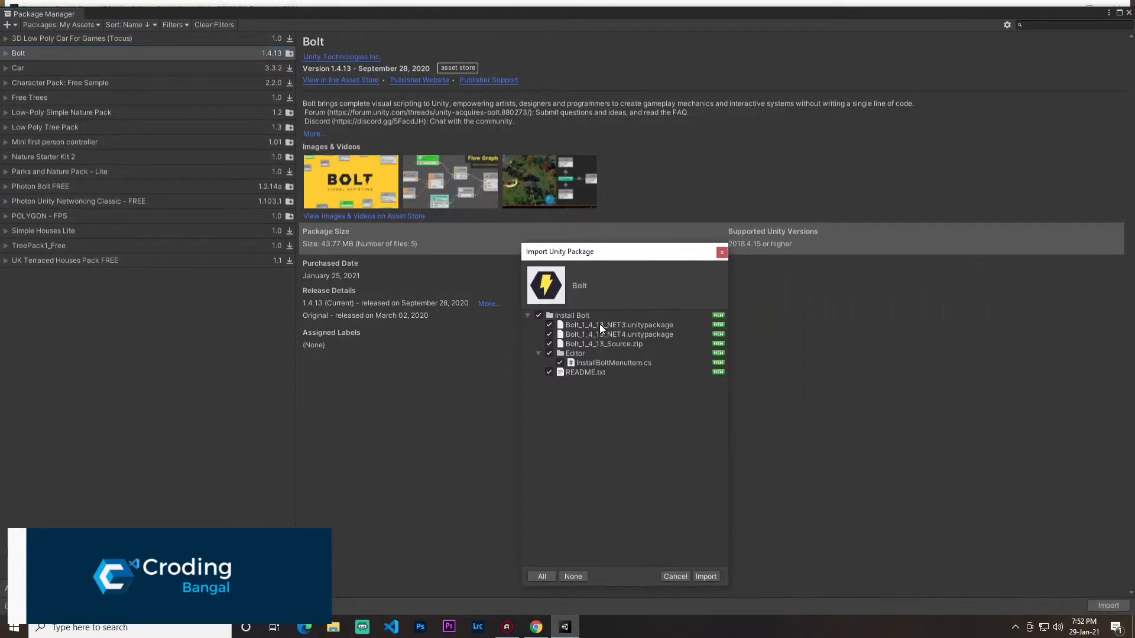
{"action": "left_click", "coordinate": [711, 578]}
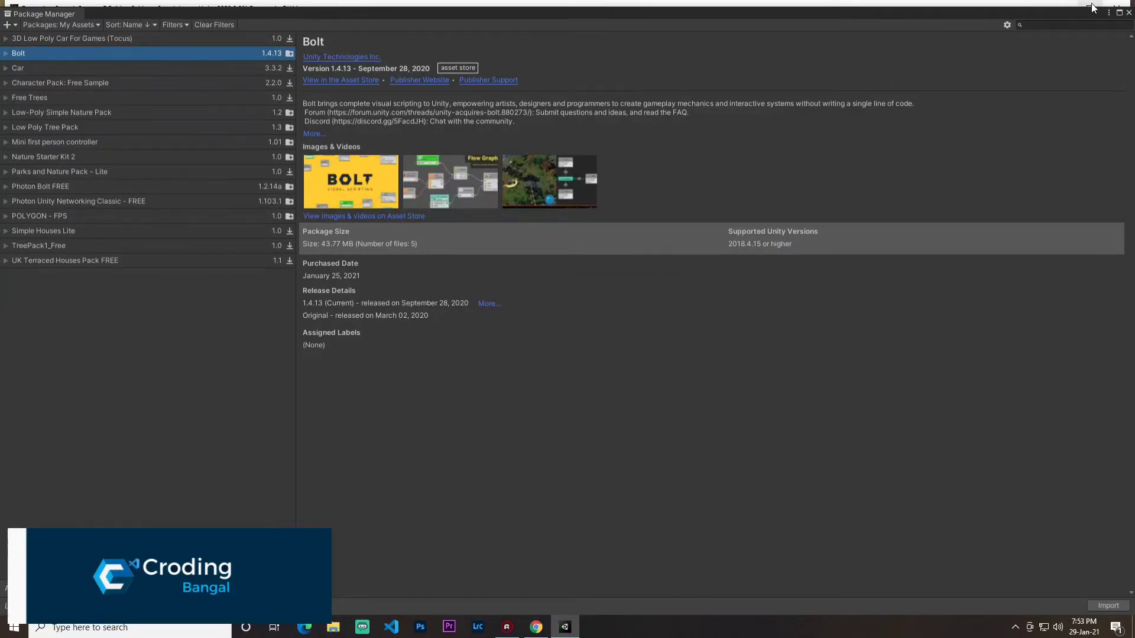
{"action": "left_click", "coordinate": [1129, 12]}
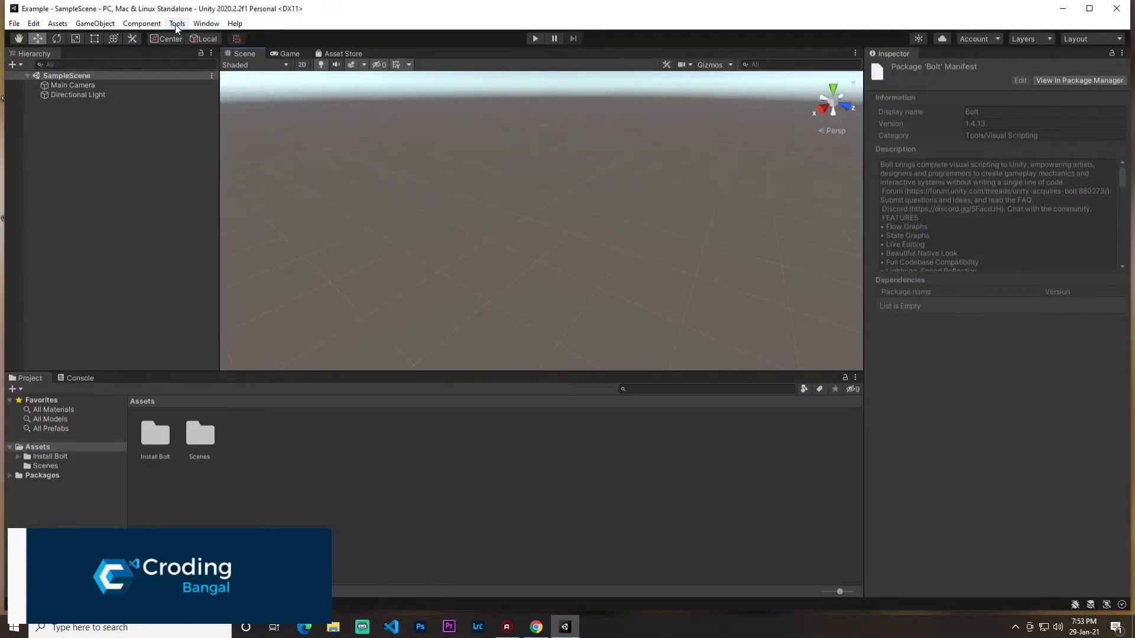
{"action": "left_click", "coordinate": [178, 25]}
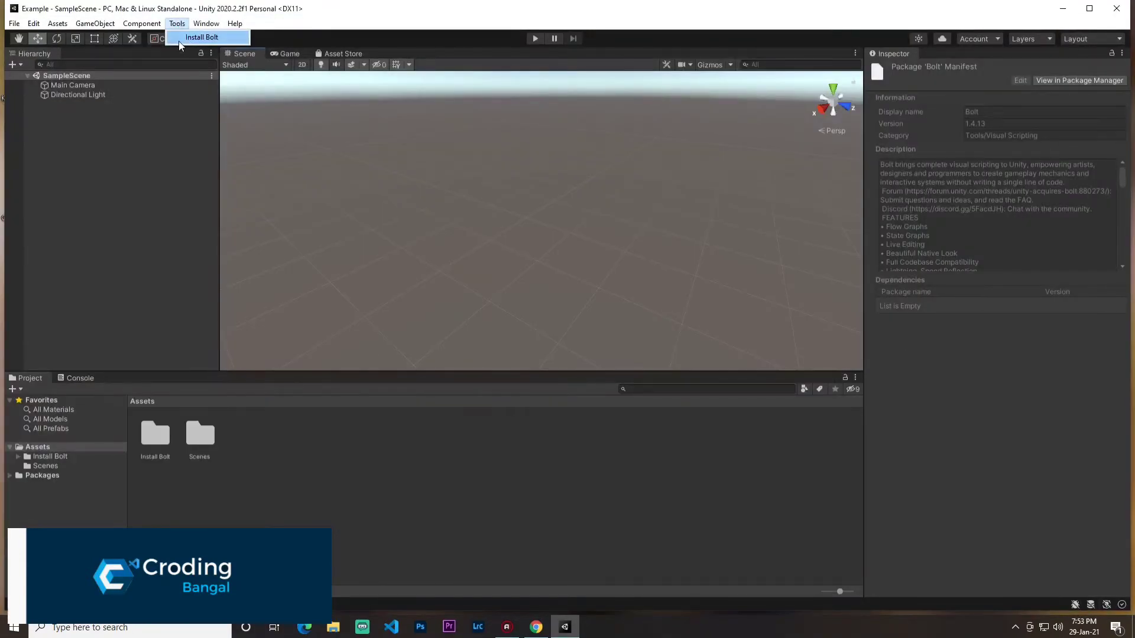
Run Install Bolt and import every file of the Bolt_1_4_13_NET4 package.
{"action": "left_click", "coordinate": [195, 40]}
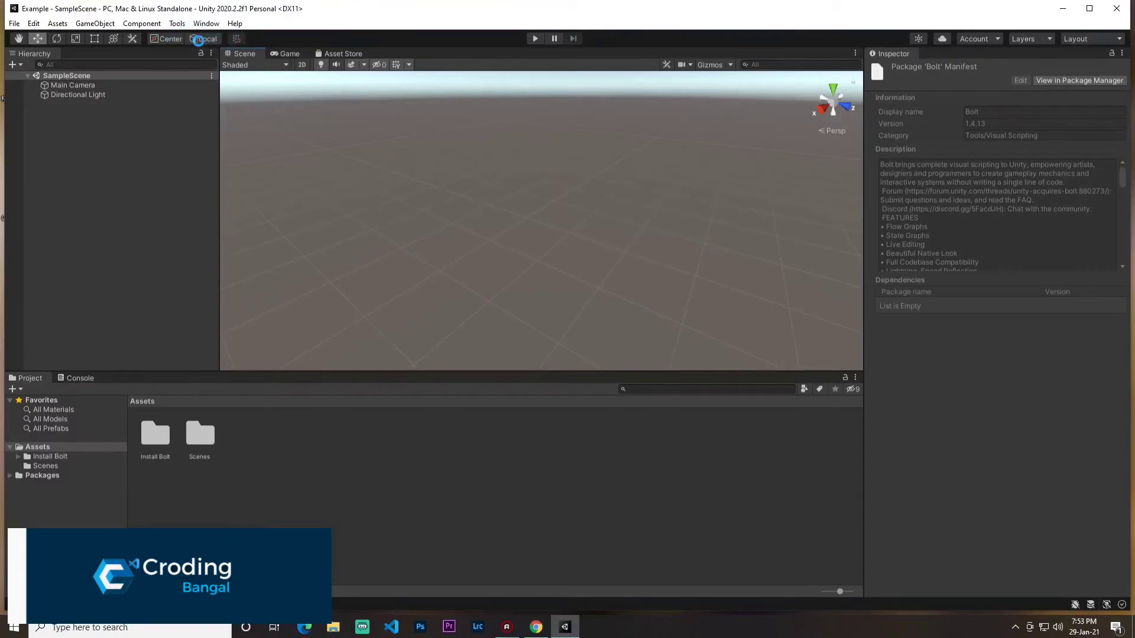
{"action": "left_click_drag", "start_coordinate": [621, 258], "coordinate": [520, 112]}
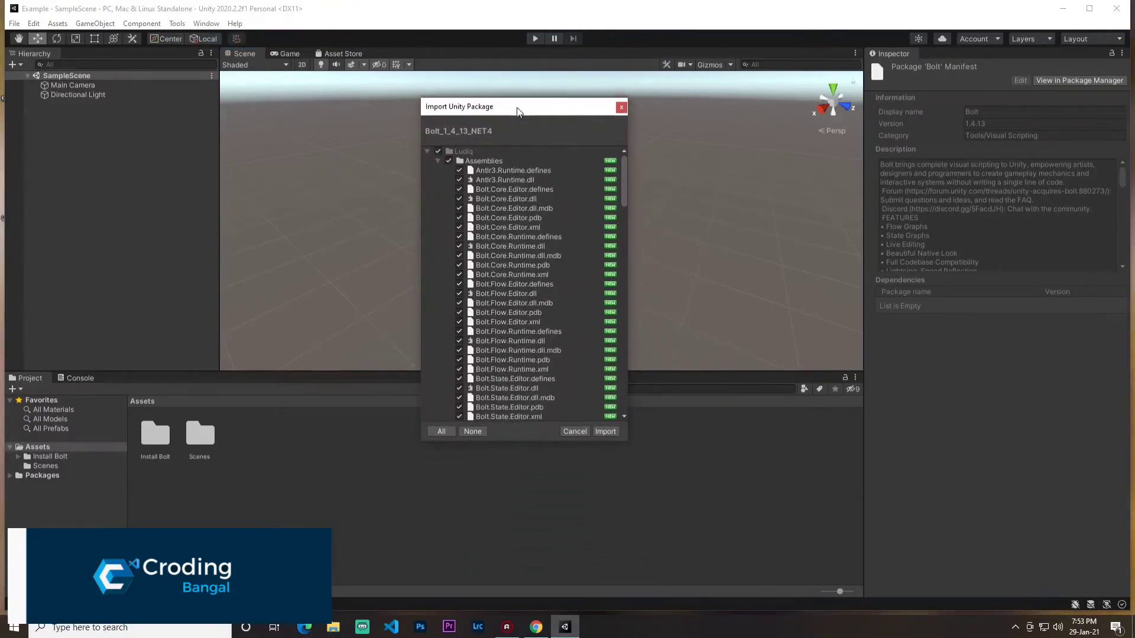
{"action": "scroll", "coordinate": [624, 201], "scroll_direction": "down", "scroll_amount": 6}
{"action": "left_click_drag", "start_coordinate": [624, 200], "coordinate": [624, 413]}
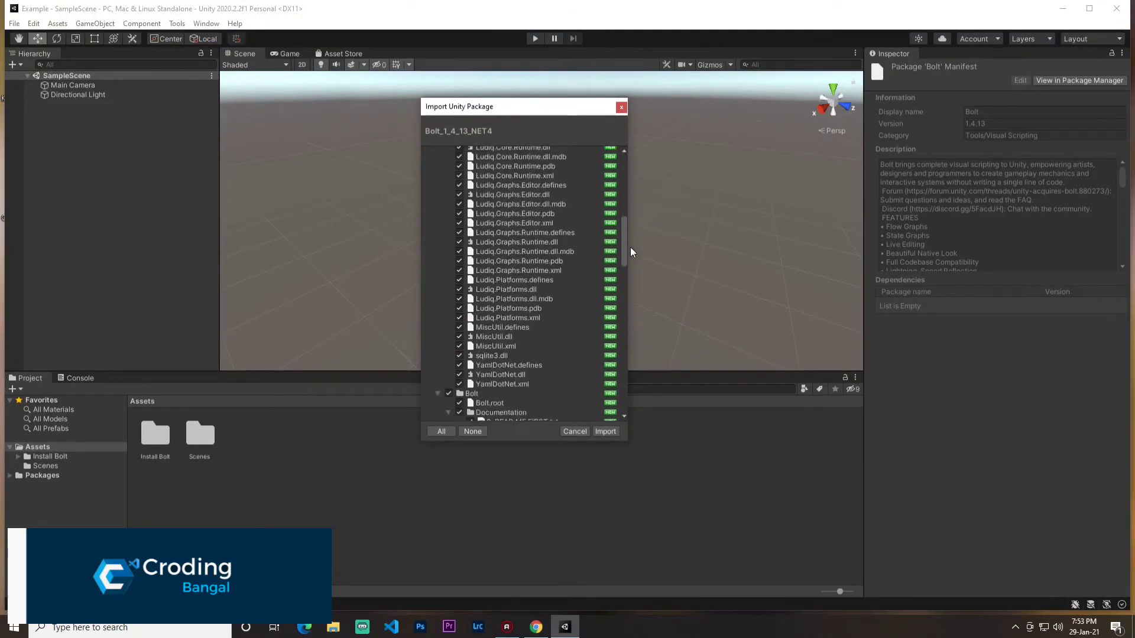
{"action": "left_click", "coordinate": [605, 431]}
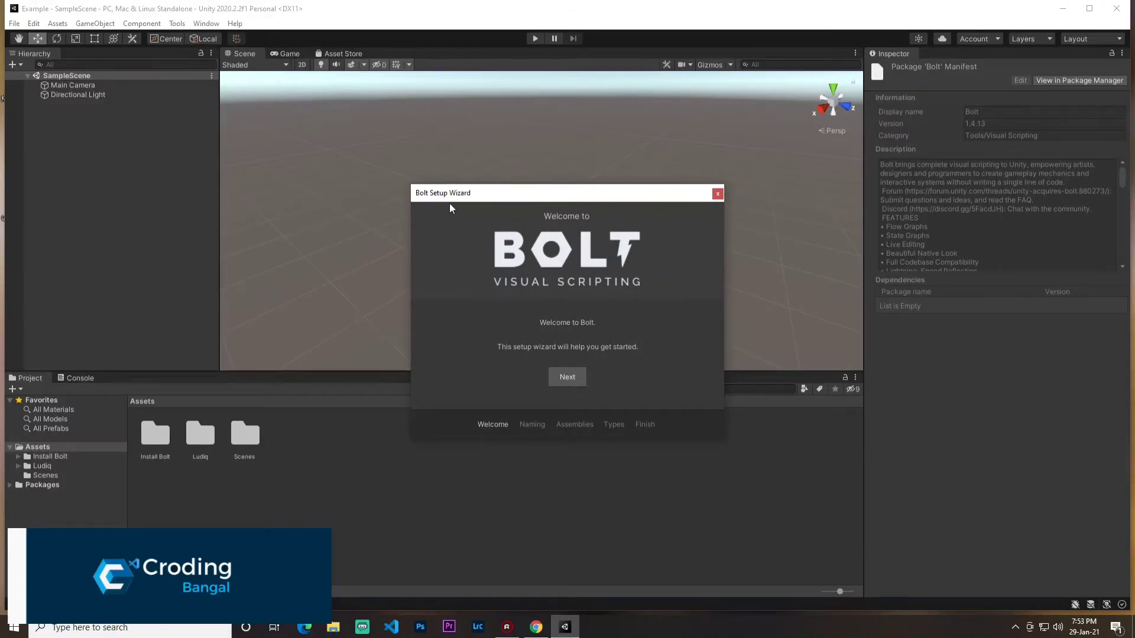
Choose Human Naming in the Bolt Setup Wizard and review the Assembly Options list.
{"action": "left_click", "coordinate": [565, 383]}
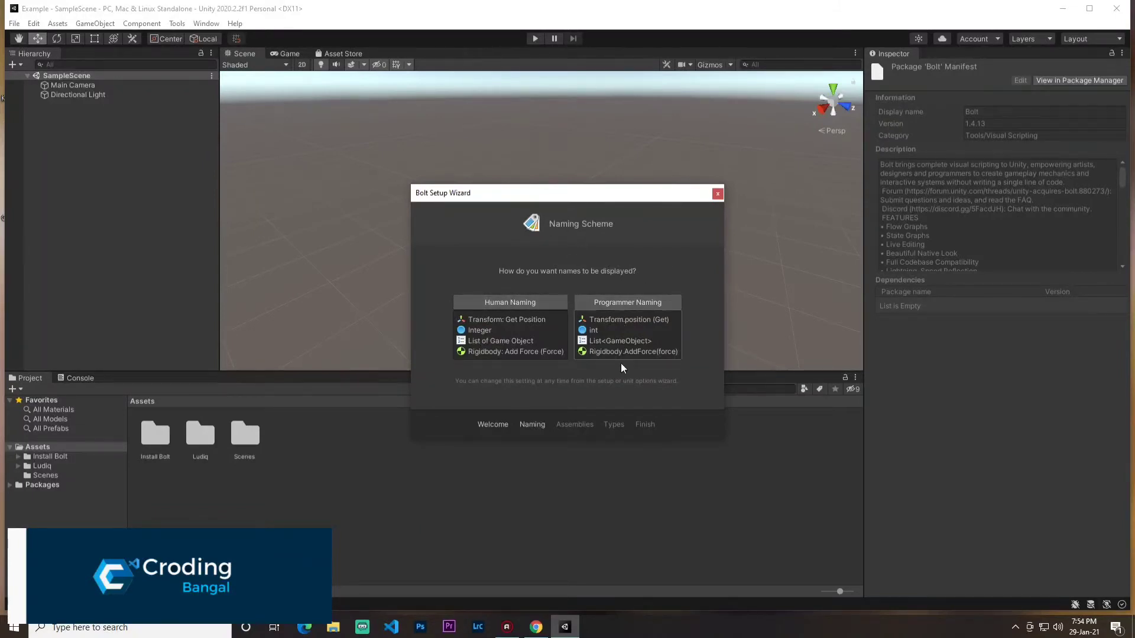
{"action": "left_click", "coordinate": [513, 300]}
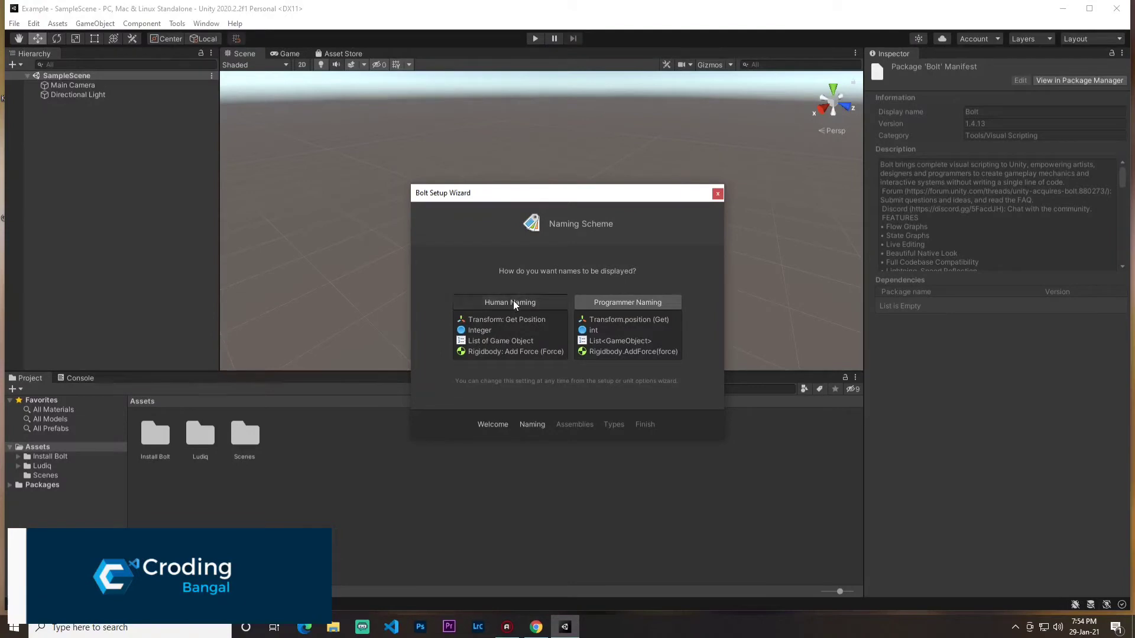
{"action": "scroll", "coordinate": [548, 302], "scroll_direction": "down", "scroll_amount": 3}
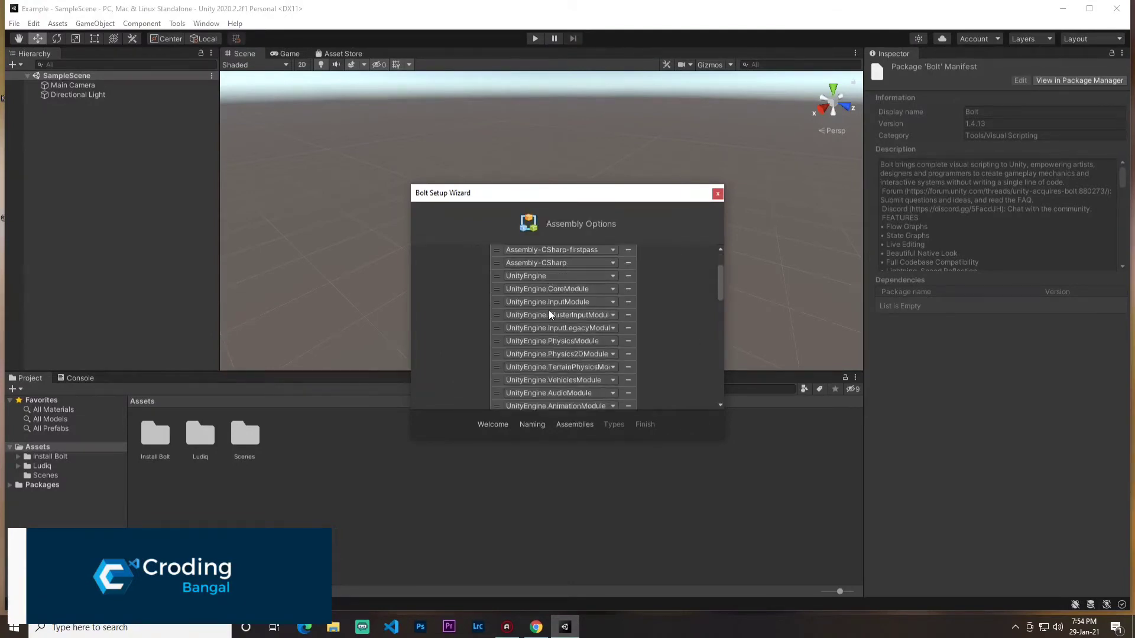
{"action": "scroll", "coordinate": [548, 311], "scroll_direction": "down", "scroll_amount": 4}
{"action": "scroll", "coordinate": [560, 331], "scroll_direction": "down", "scroll_amount": 3}
{"action": "scroll", "coordinate": [548, 319], "scroll_direction": "down", "scroll_amount": 1}
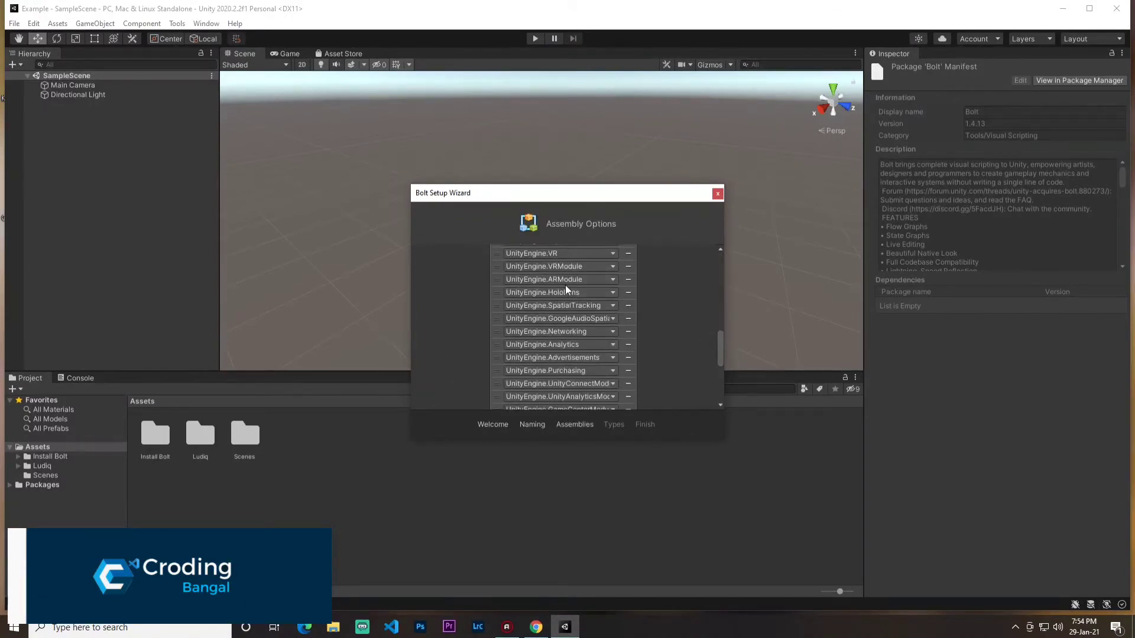
{"action": "scroll", "coordinate": [566, 307], "scroll_direction": "down", "scroll_amount": 3}
{"action": "scroll", "coordinate": [500, 326], "scroll_direction": "down", "scroll_amount": 3}
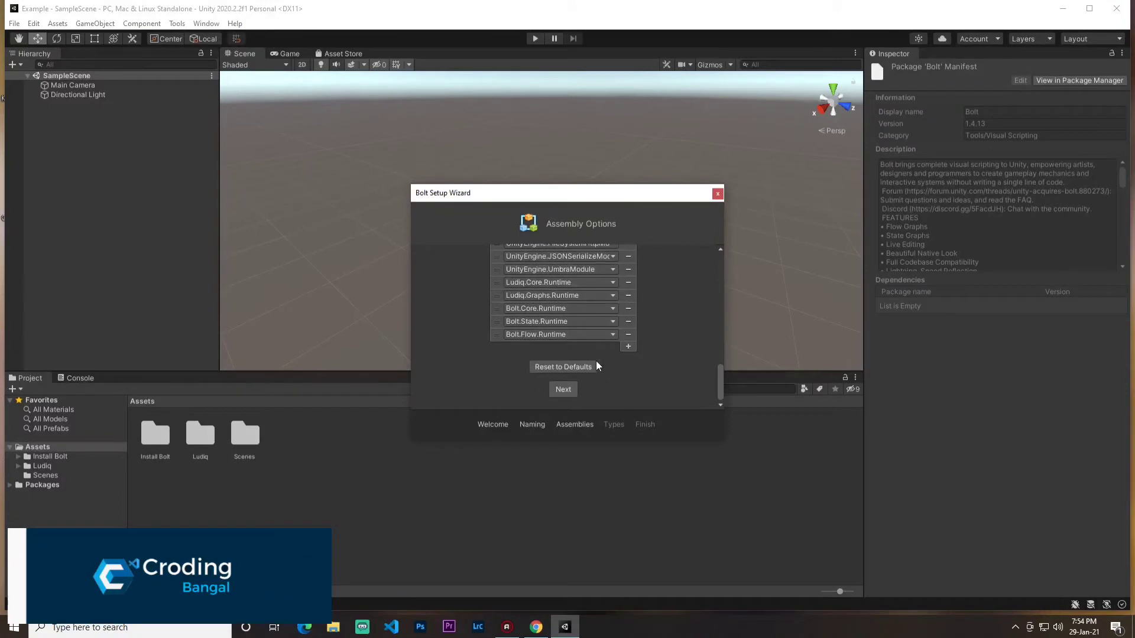
Accept the default assembly options and review the Types list.
{"action": "left_click", "coordinate": [567, 389]}
{"action": "scroll", "coordinate": [560, 301], "scroll_direction": "down", "scroll_amount": 5}
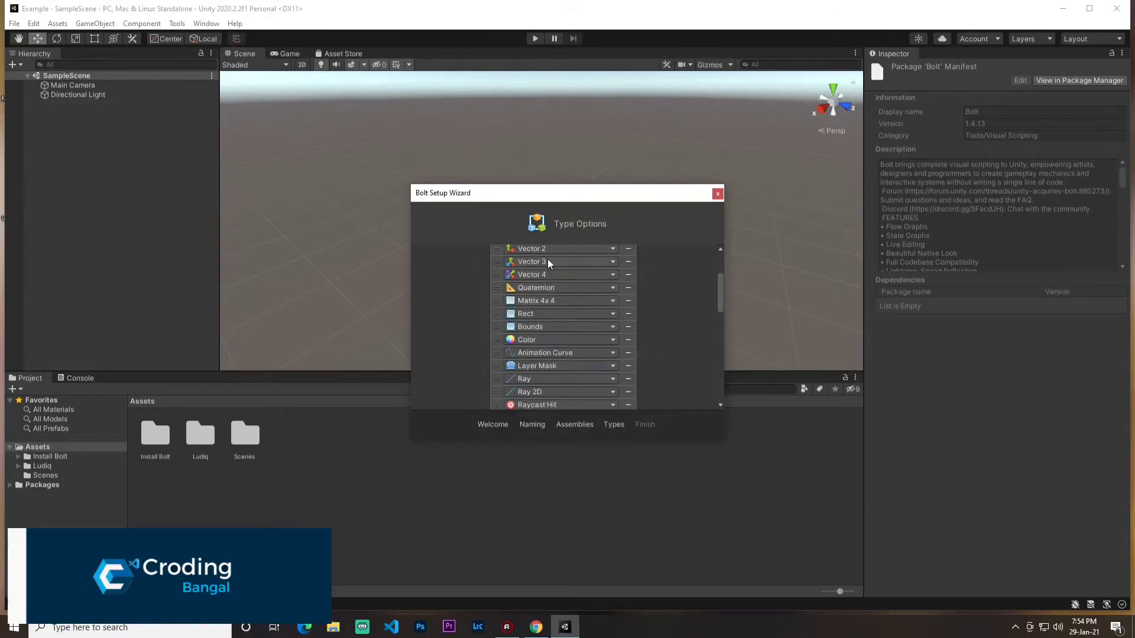
{"action": "scroll", "coordinate": [547, 263], "scroll_direction": "down", "scroll_amount": 5}
{"action": "scroll", "coordinate": [543, 356], "scroll_direction": "down", "scroll_amount": 5}
{"action": "scroll", "coordinate": [532, 290], "scroll_direction": "down", "scroll_amount": 5}
{"action": "scroll", "coordinate": [532, 290], "scroll_direction": "down", "scroll_amount": 3}
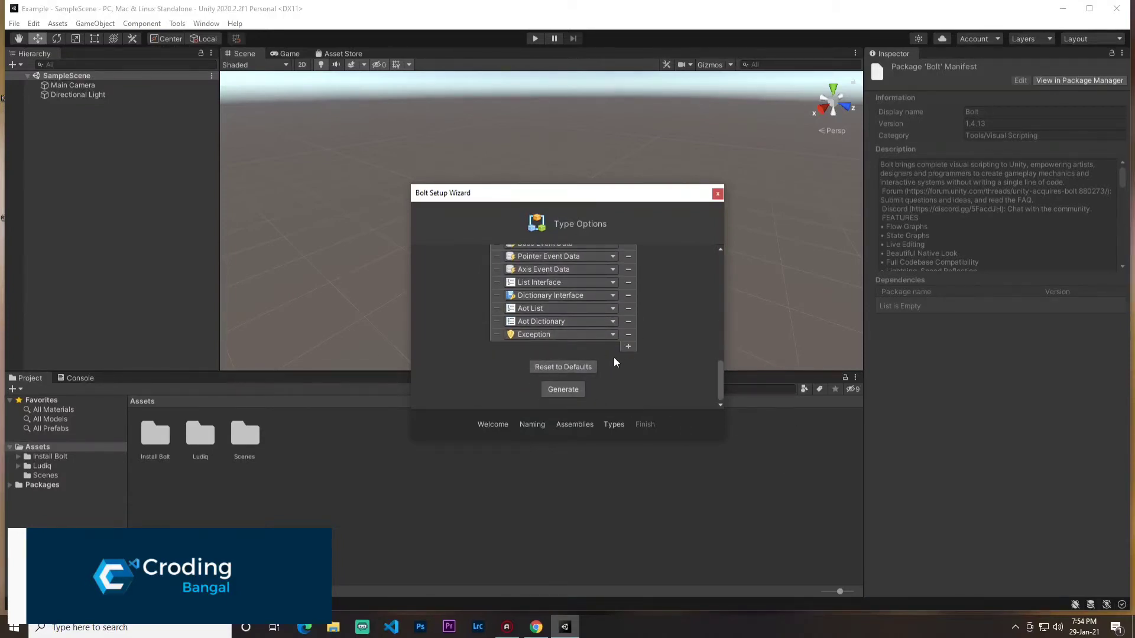
Generate Bolt's unit database with the default types until the wizard shows Setup Complete.
{"action": "left_click", "coordinate": [628, 347]}
{"action": "left_click", "coordinate": [561, 349]}
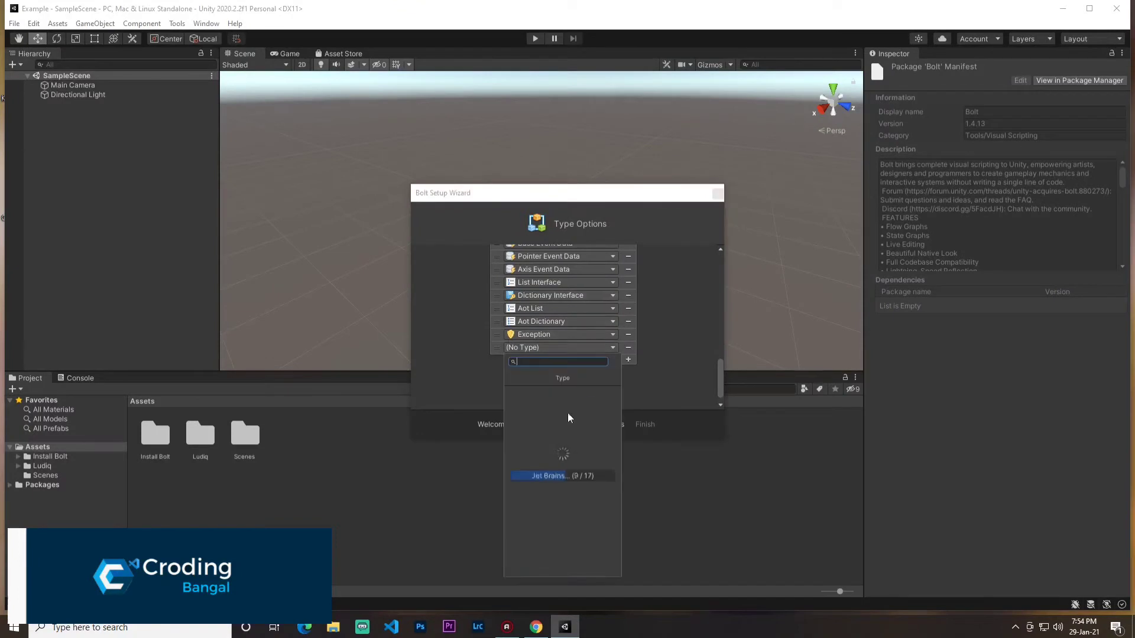
{"action": "left_click", "coordinate": [462, 314]}
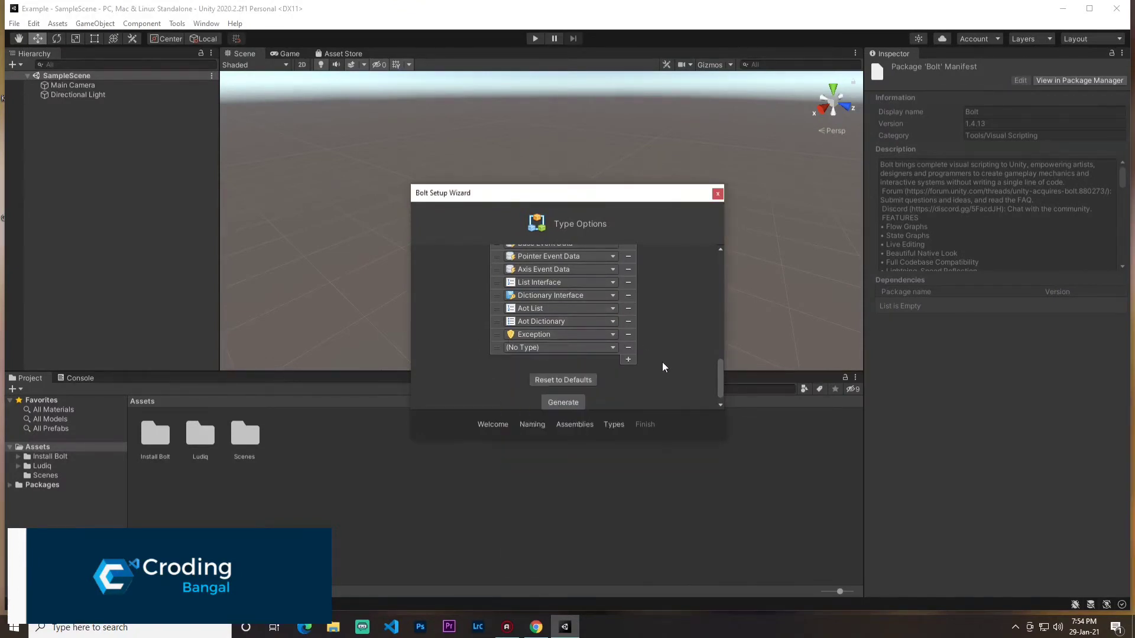
{"action": "left_click", "coordinate": [627, 348]}
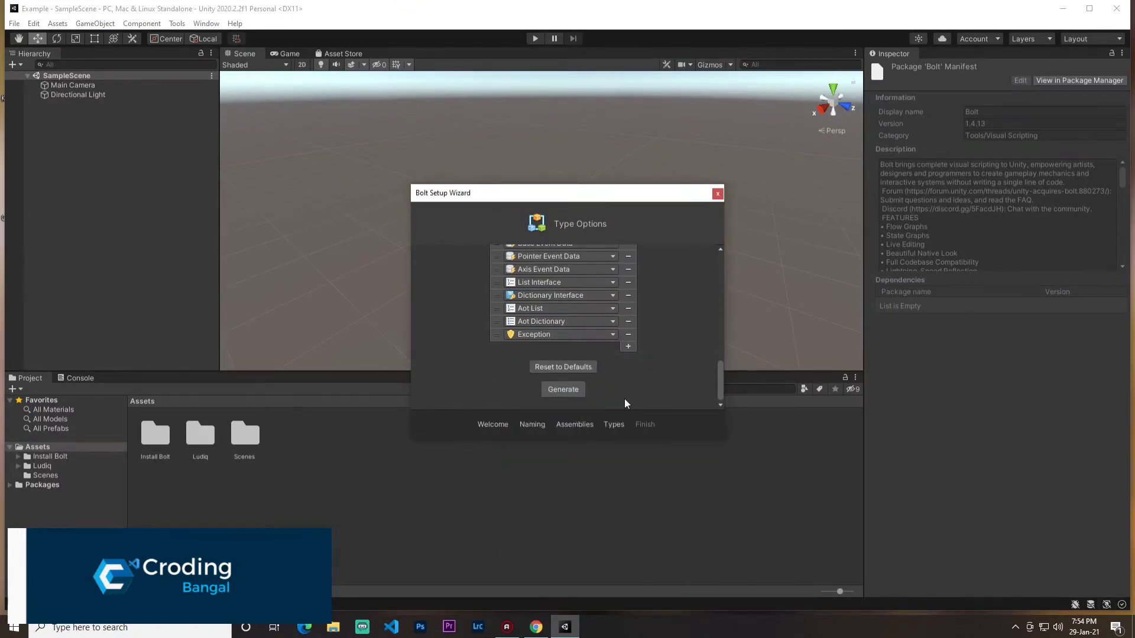
{"action": "left_click", "coordinate": [561, 389]}
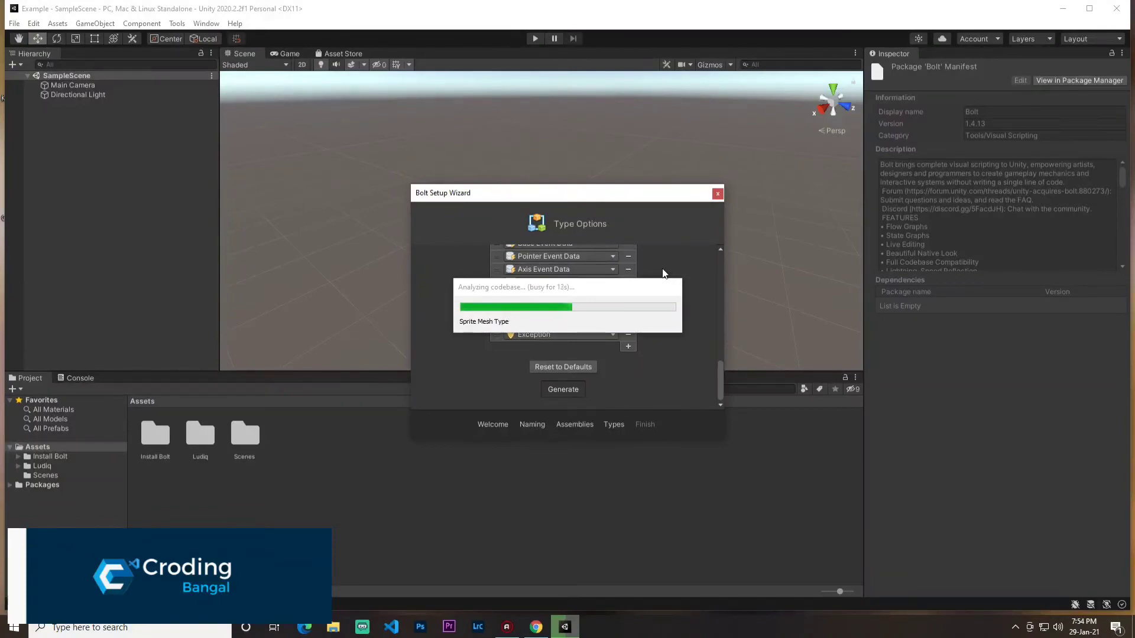
{"action": "left_click", "coordinate": [536, 626]}
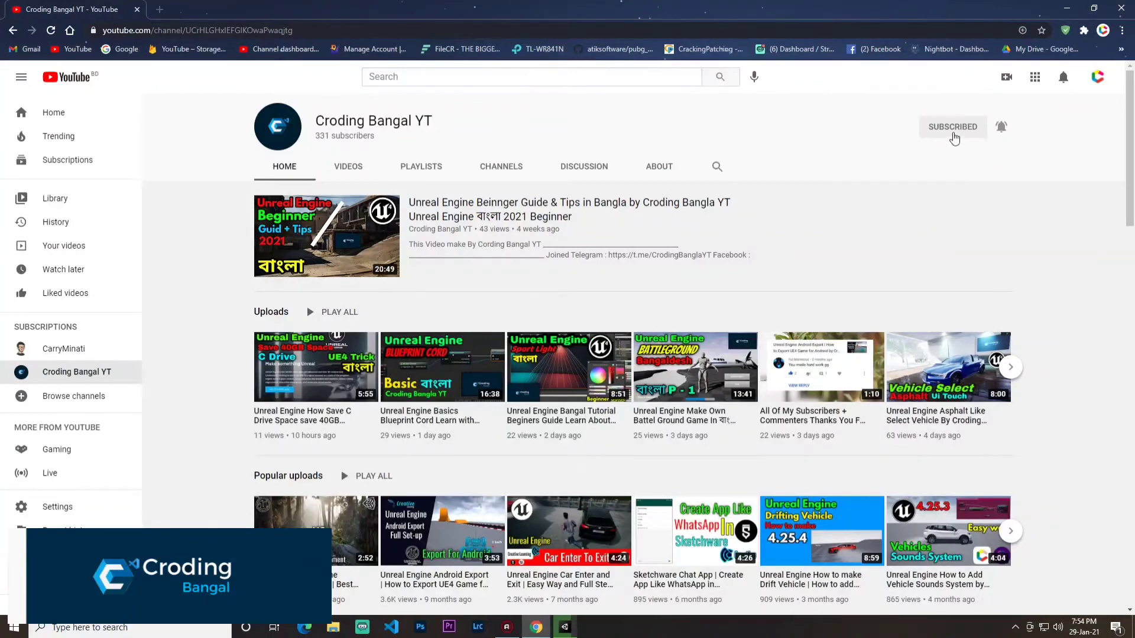
{"action": "left_click", "coordinate": [1067, 8]}
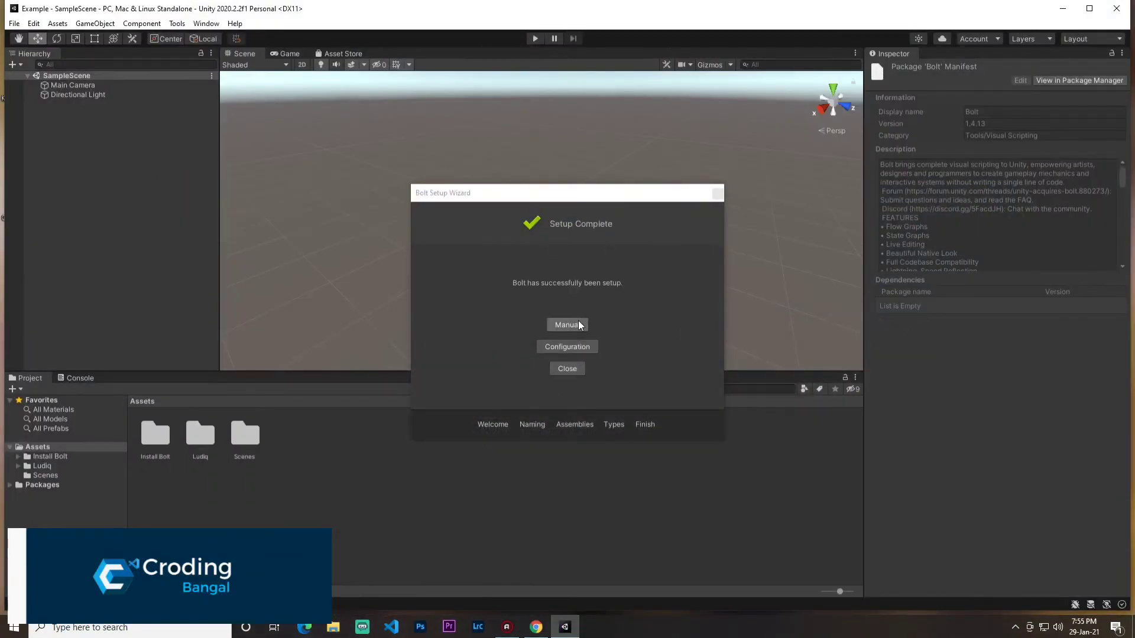
Dismiss the Preferences Window Moved notice to close the wizard, then look around SampleScene.
{"action": "left_click", "coordinate": [567, 348]}
{"action": "left_click", "coordinate": [648, 336]}
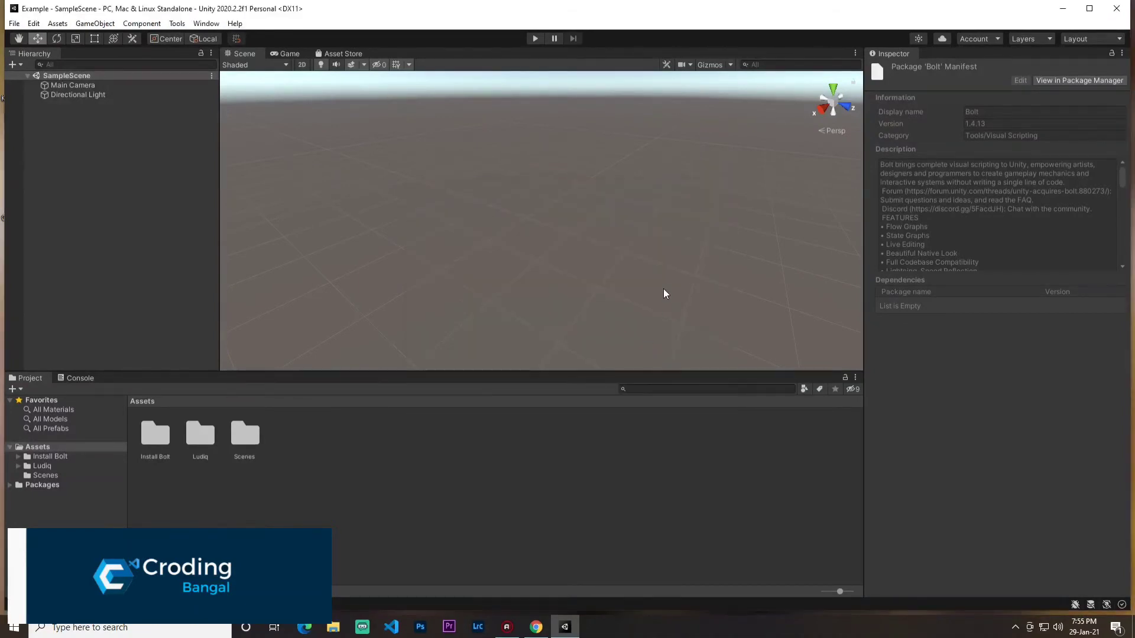
{"action": "right_click_drag", "start_coordinate": [627, 247], "coordinate": [302, 208]}
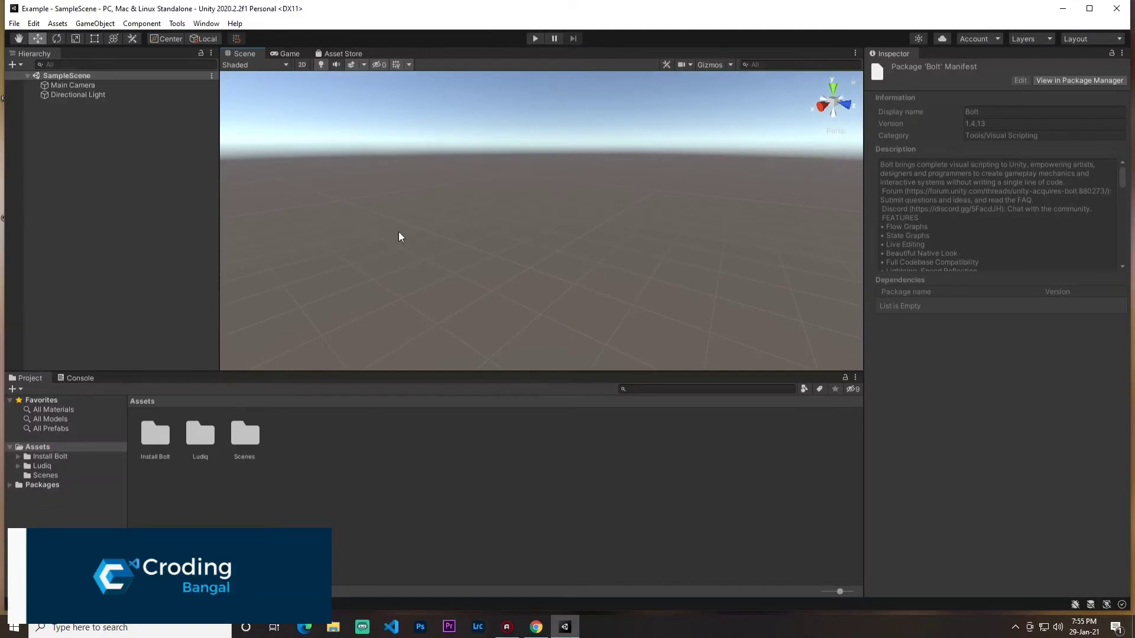
{"action": "right_click_drag", "start_coordinate": [399, 237], "coordinate": [493, 173]}
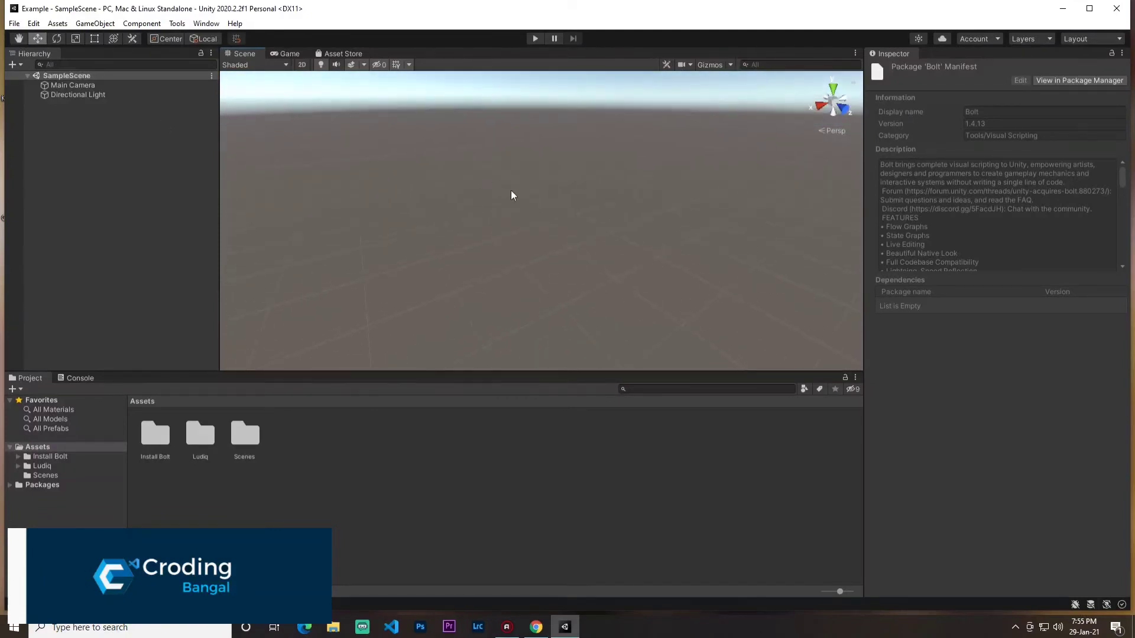
Add a Terrain to the scene via GameObject > 3D Object.
{"action": "left_click", "coordinate": [94, 23]}
{"action": "mouse_move", "coordinate": [117, 83]}
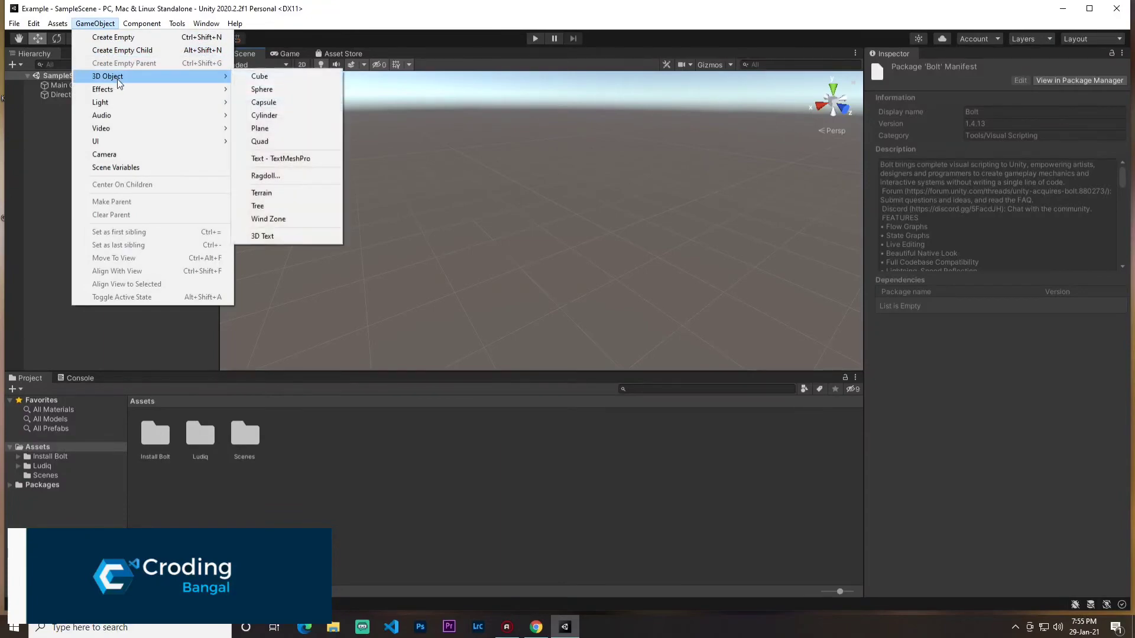
{"action": "left_click", "coordinate": [283, 193]}
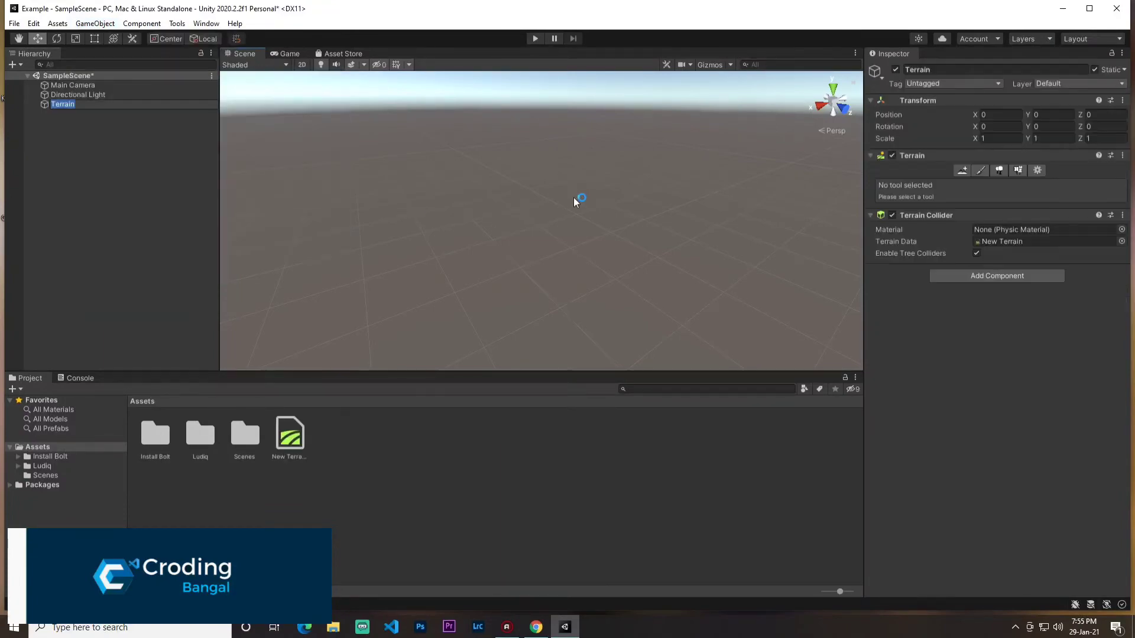
{"action": "left_click_drag", "start_coordinate": [573, 201], "coordinate": [320, 146], "text": "alt"}
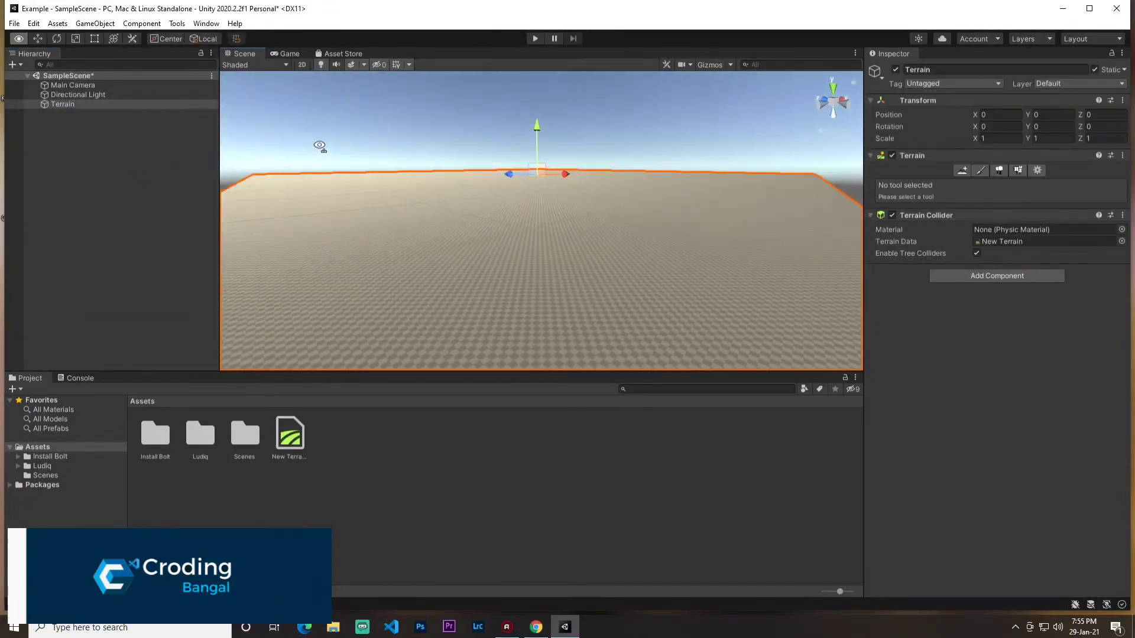
Move the Main Camera over the terrain to X 22.7, Z 23.8 and enter Play mode.
{"action": "left_click", "coordinate": [73, 86]}
{"action": "mouse_move", "coordinate": [409, 182]}
{"action": "left_mouse_down", "text": "alt"}
{"action": "mouse_move", "coordinate": [741, 288]}
{"action": "mouse_move", "coordinate": [708, 358]}
{"action": "left_mouse_up", "text": "alt"}
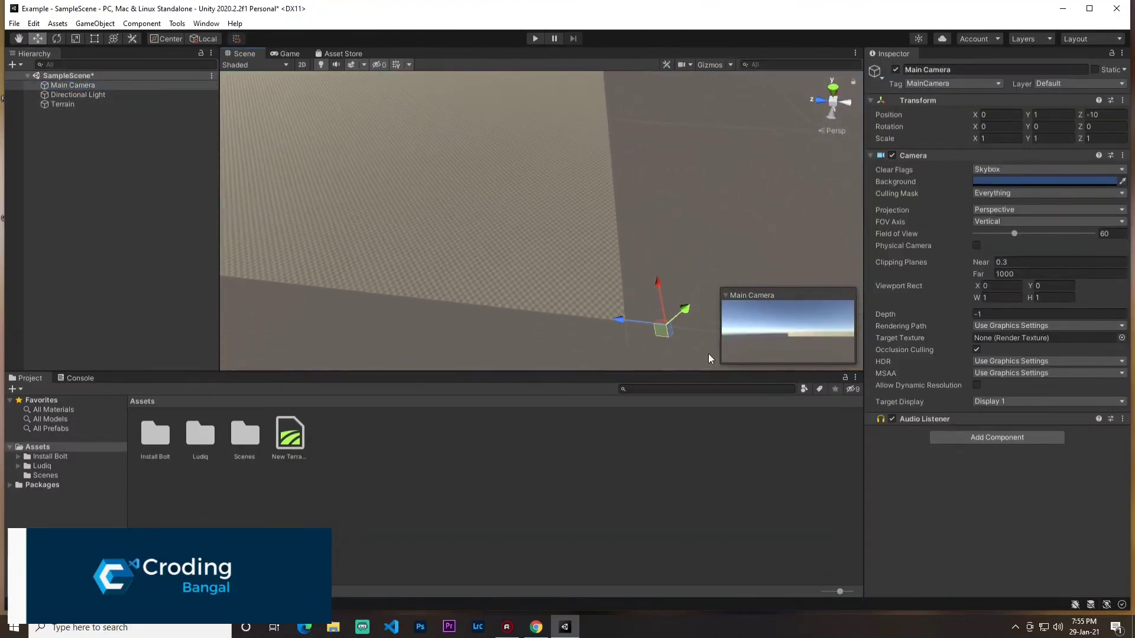
{"action": "left_click", "coordinate": [507, 288]}
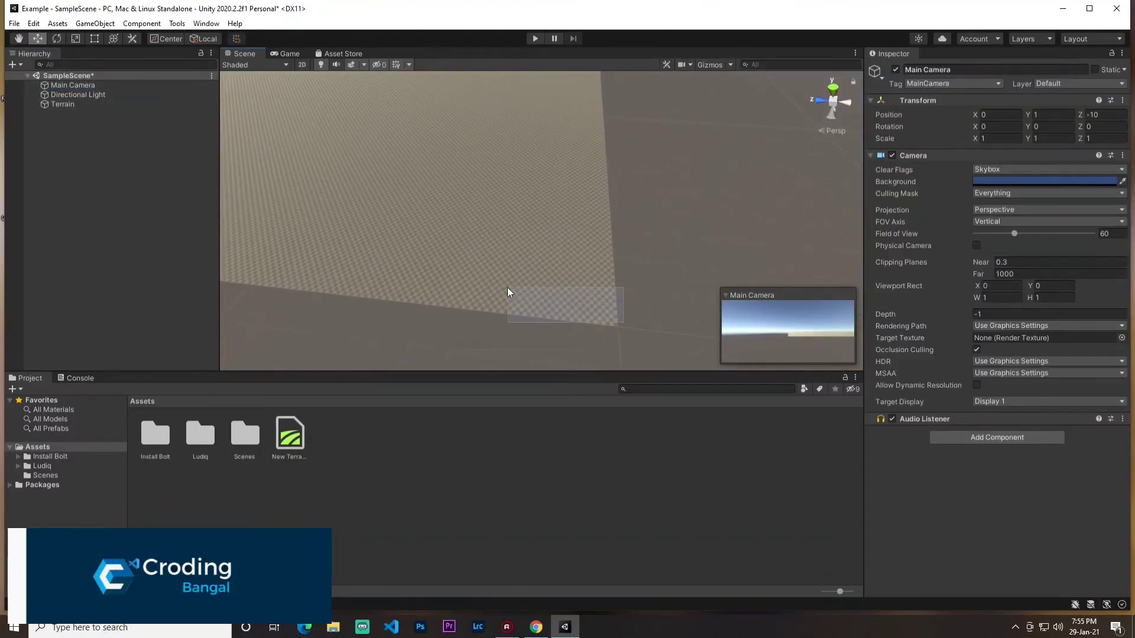
{"action": "left_click", "coordinate": [90, 86]}
{"action": "mouse_move", "coordinate": [616, 327]}
{"action": "left_mouse_down"}
{"action": "mouse_move", "coordinate": [484, 293]}
{"action": "mouse_move", "coordinate": [539, 210]}
{"action": "left_mouse_up"}
{"action": "key", "text": "ctrl+p"}
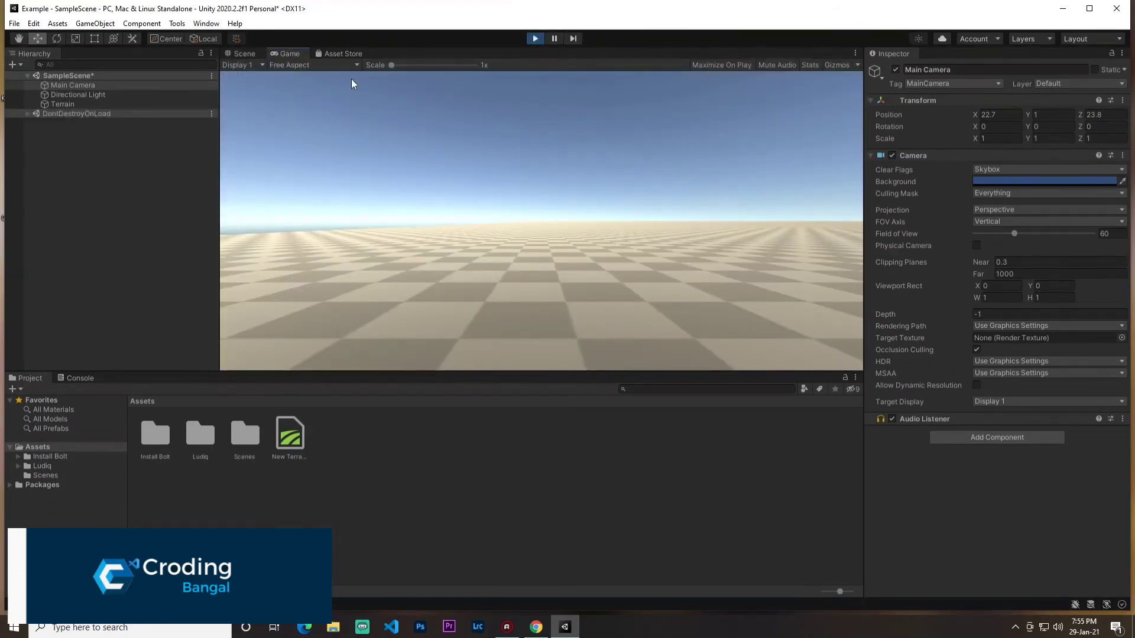
Pause the running game, then frame and select the Main Camera in the Scene view.
{"action": "left_click", "coordinate": [554, 39]}
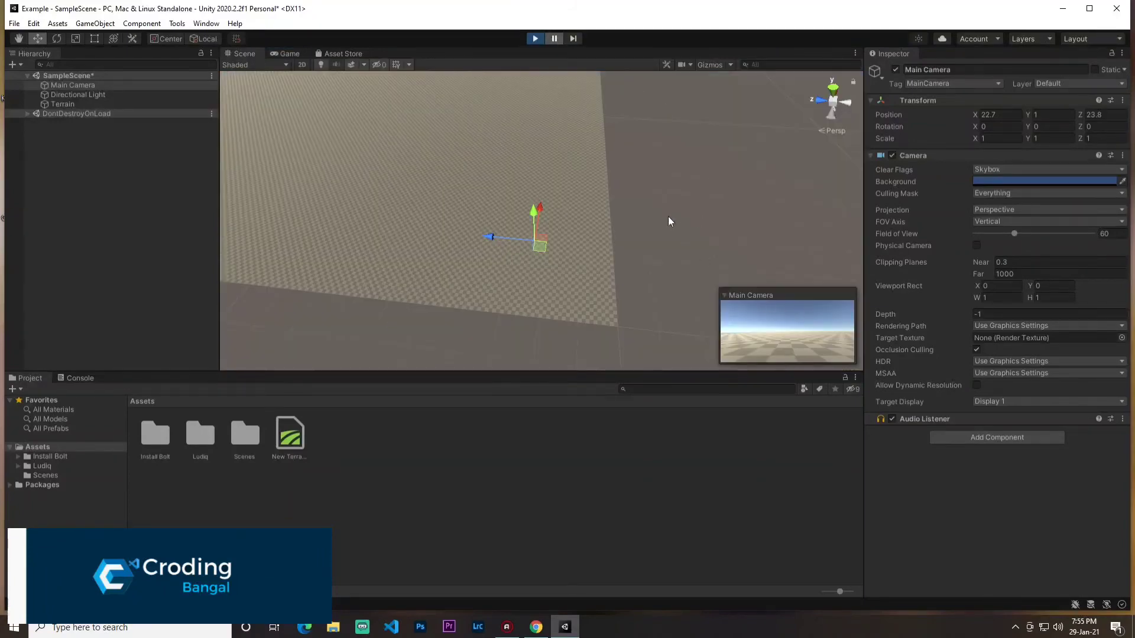
{"action": "key", "text": "alt+shift+f"}
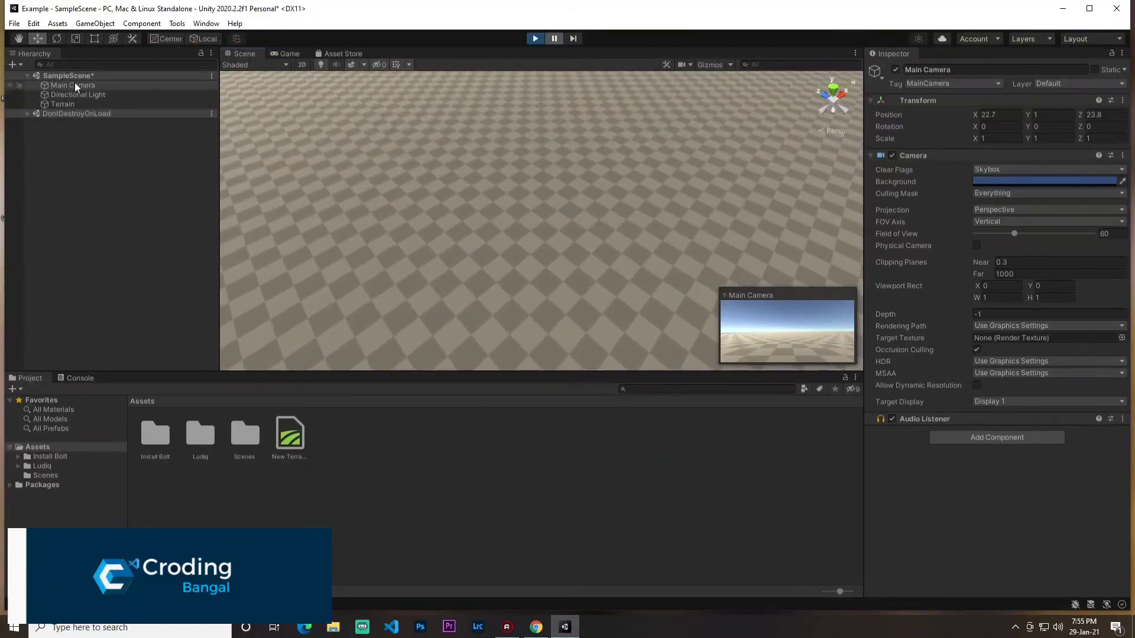
{"action": "double_click", "coordinate": [75, 87]}
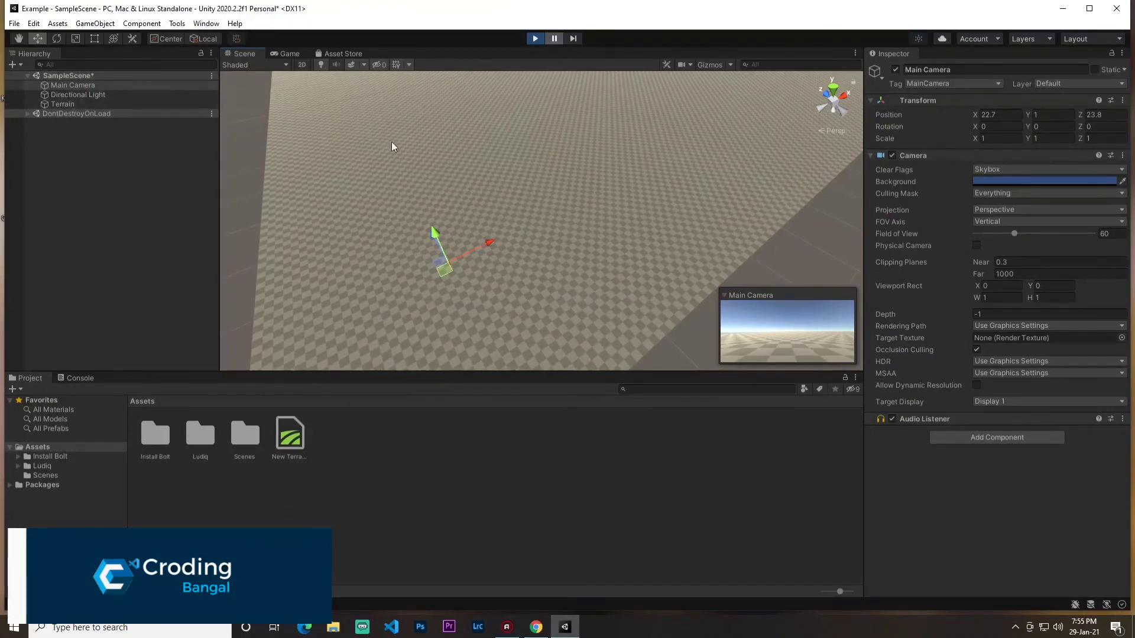
{"action": "right_click_drag", "start_coordinate": [393, 145], "coordinate": [58, 96]}
{"action": "left_click", "coordinate": [71, 87]}
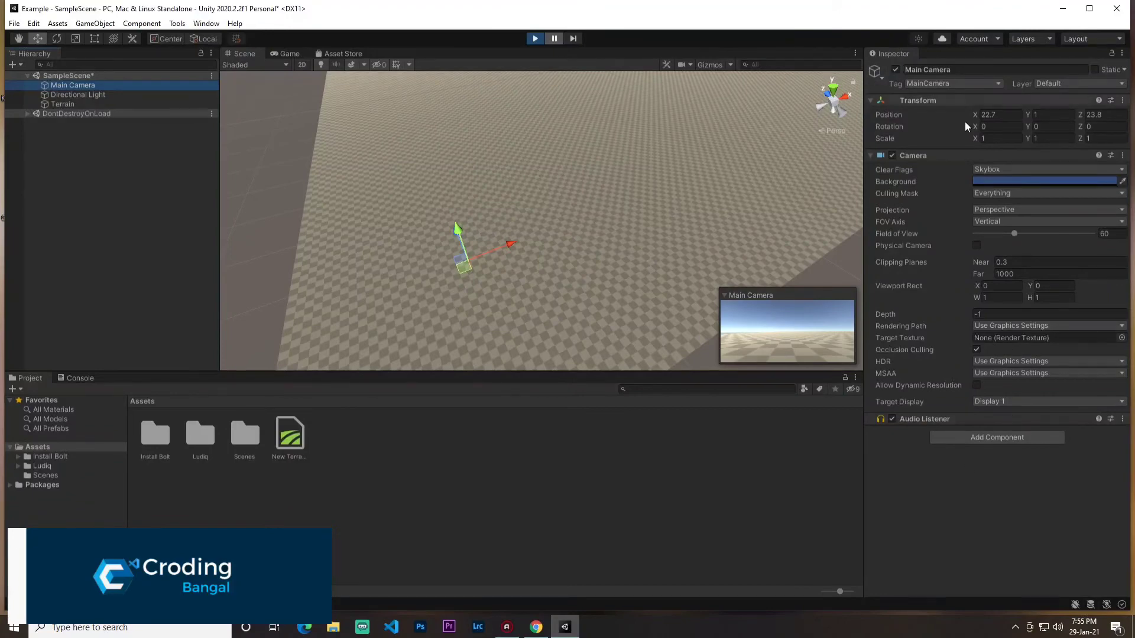
Add a Bolt Flow Machine component to the Main Camera with its Source set to Embed.
{"action": "left_click", "coordinate": [997, 439]}
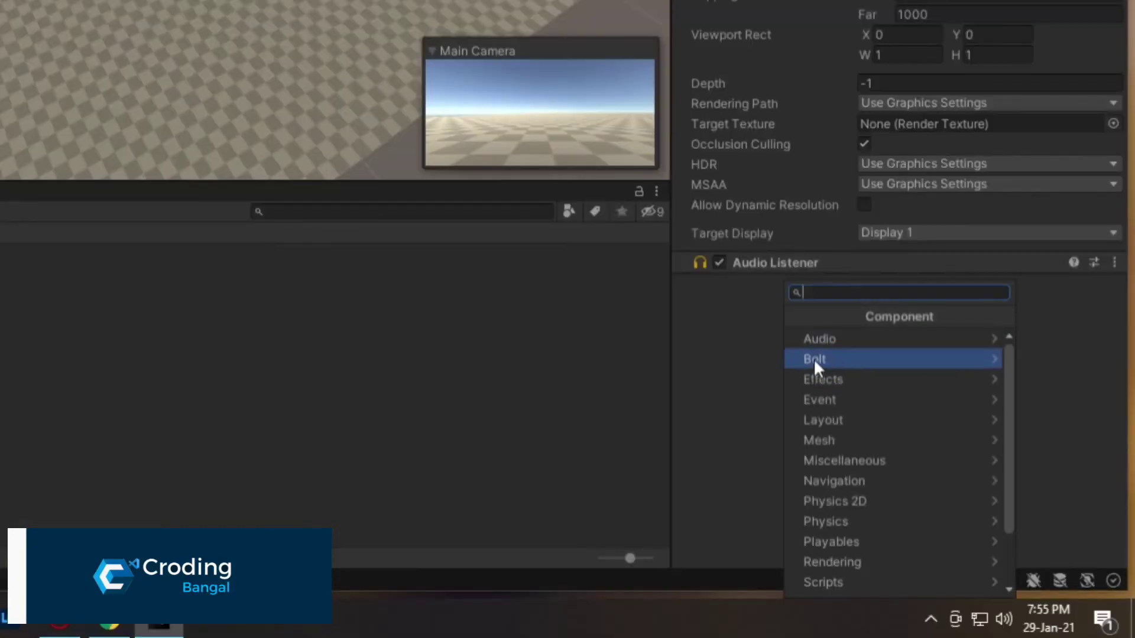
{"action": "left_click", "coordinate": [815, 359]}
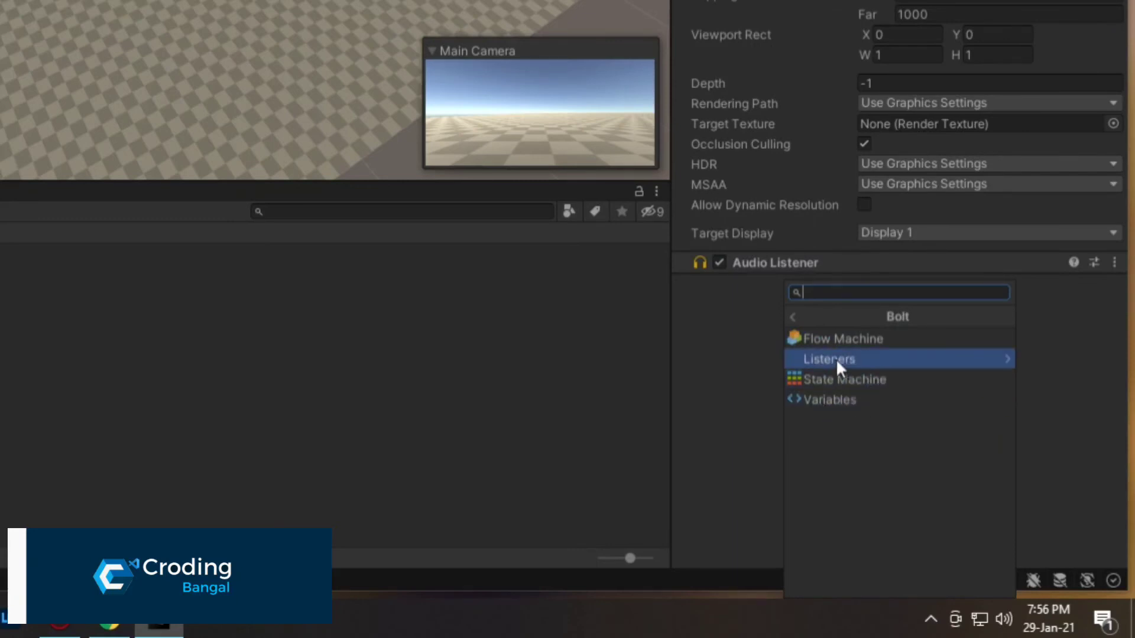
{"action": "left_click", "coordinate": [819, 347]}
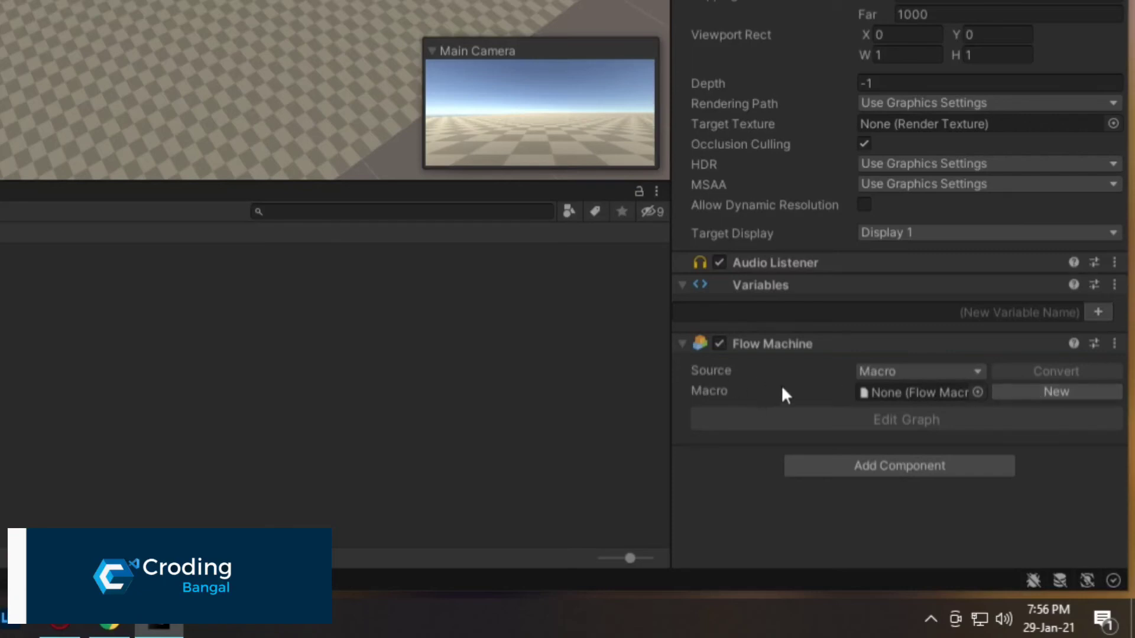
{"action": "left_click", "coordinate": [904, 371]}
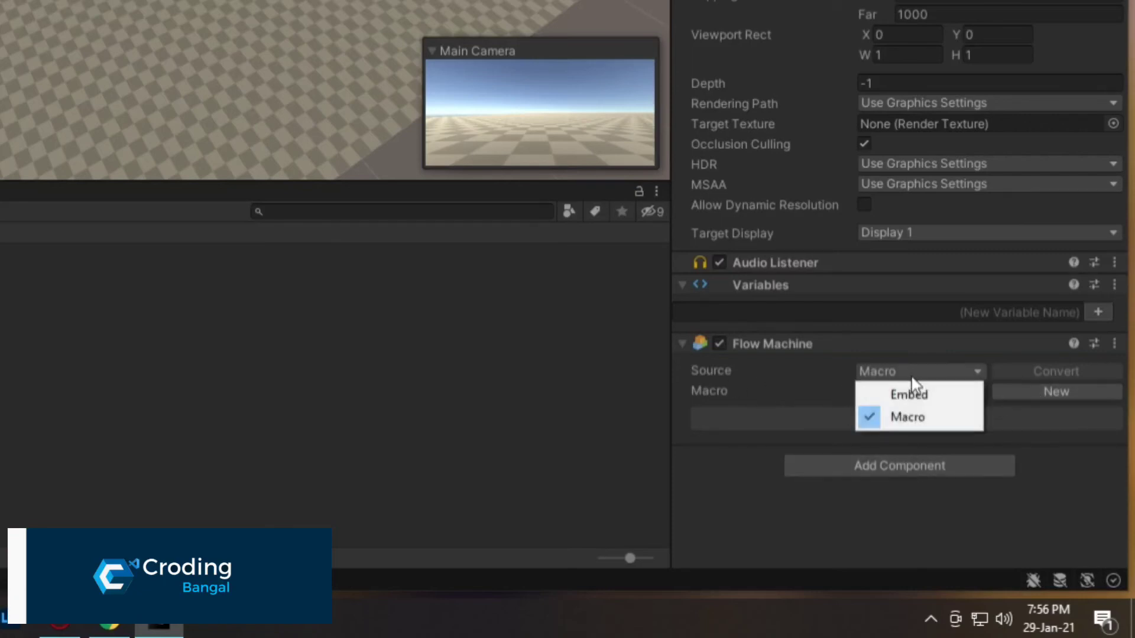
{"action": "left_click", "coordinate": [917, 400]}
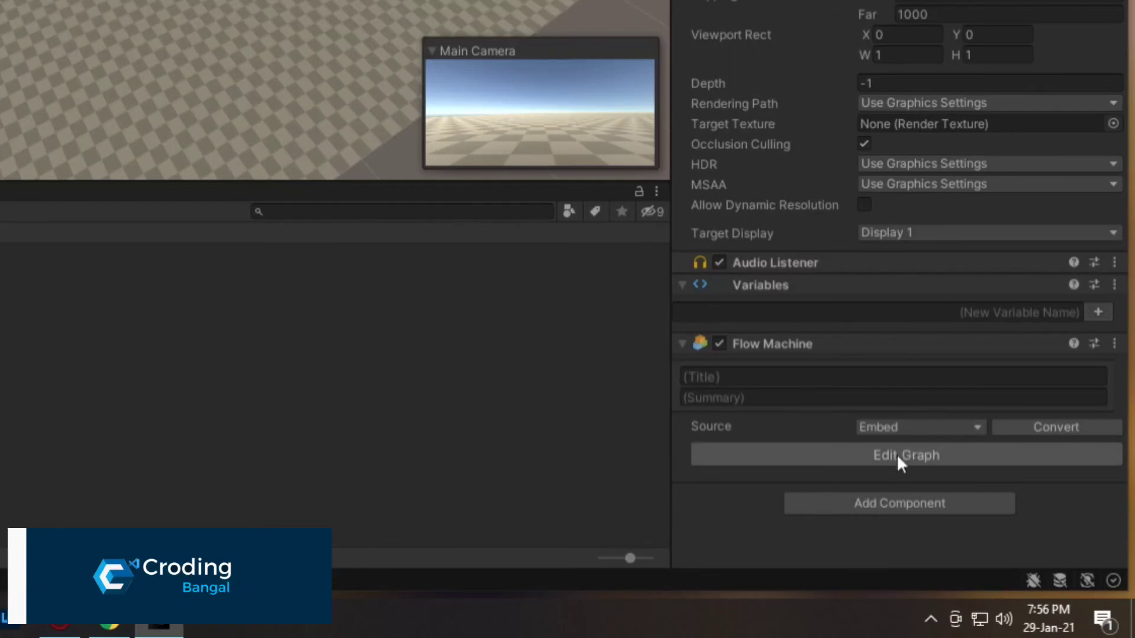
Open the embedded flow graph and arrange the Update Event node beneath the Start Event node.
{"action": "left_click", "coordinate": [963, 459]}
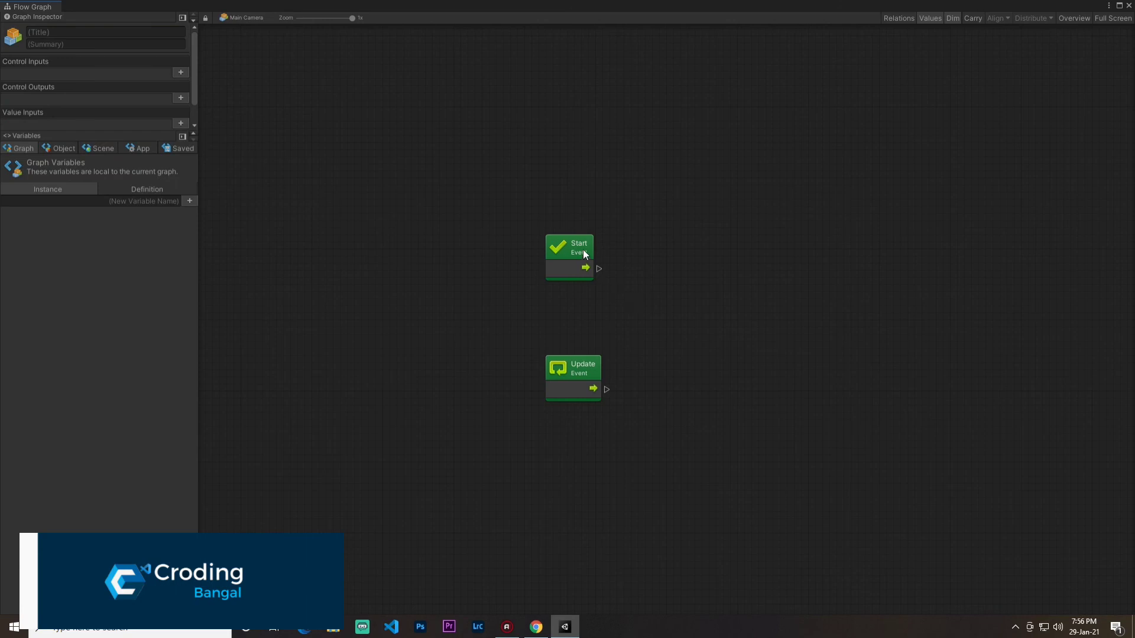
{"action": "left_click_drag", "start_coordinate": [584, 255], "coordinate": [546, 239]}
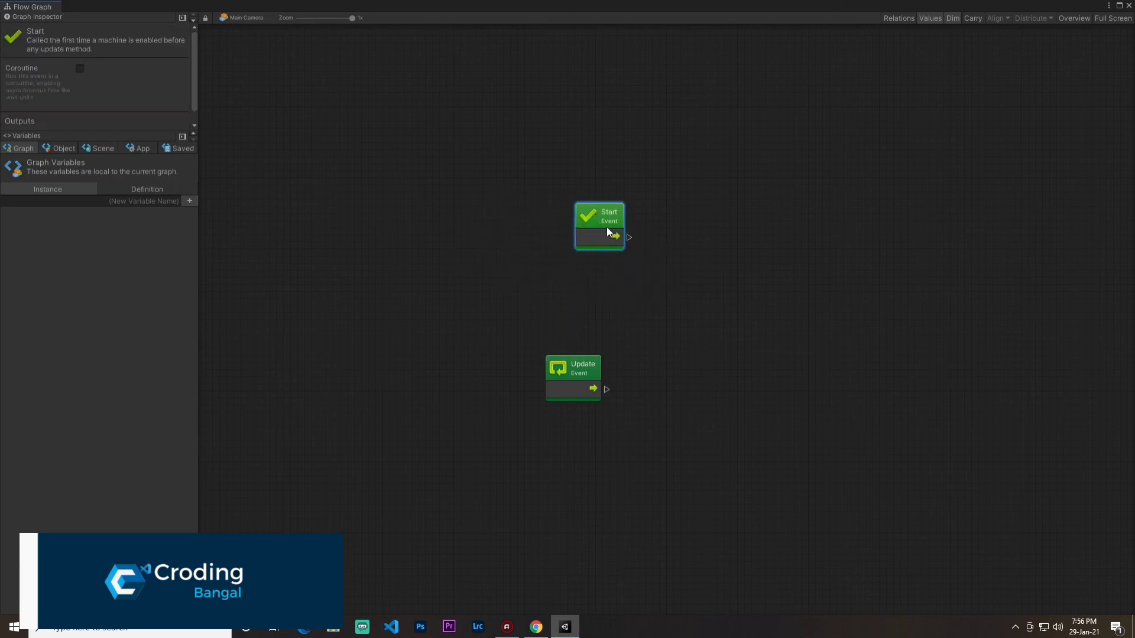
{"action": "left_click_drag", "start_coordinate": [574, 370], "coordinate": [522, 369]}
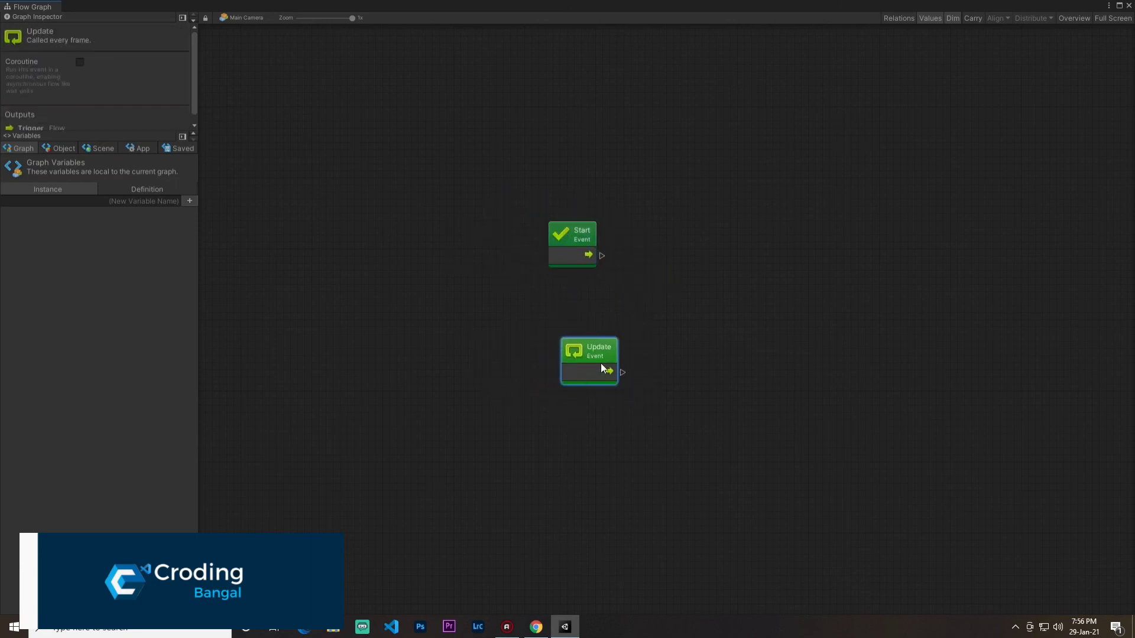
{"action": "left_click_drag", "start_coordinate": [602, 365], "coordinate": [568, 354]}
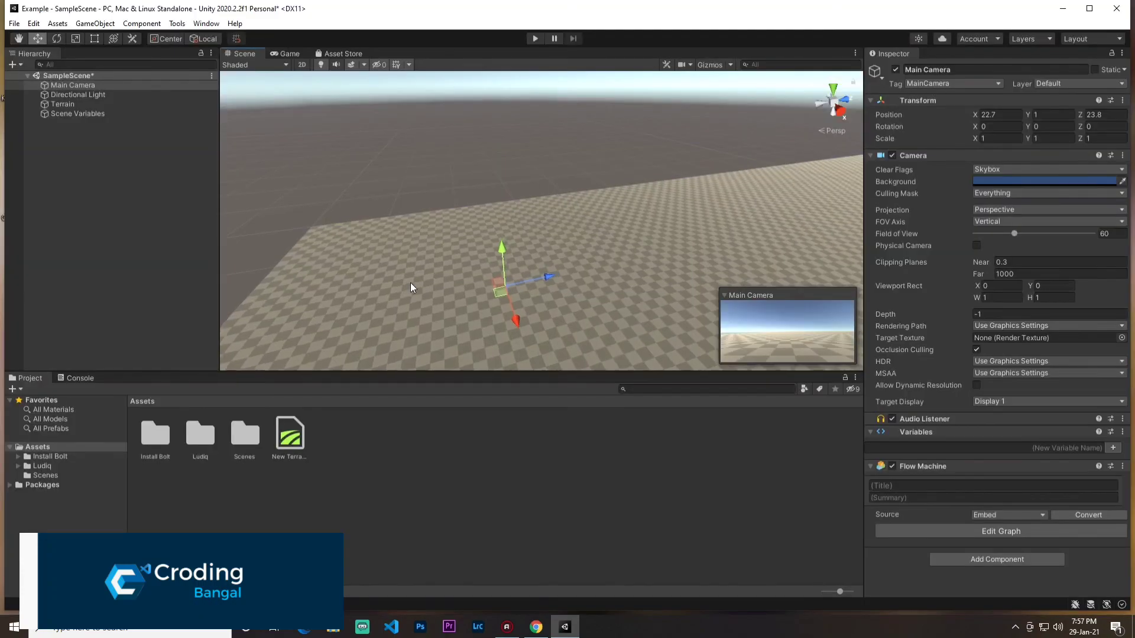
Orbit the Scene view to look down on the terrain until it fills the view.
{"action": "left_click_drag", "start_coordinate": [640, 262], "coordinate": [708, 226], "text": "alt"}
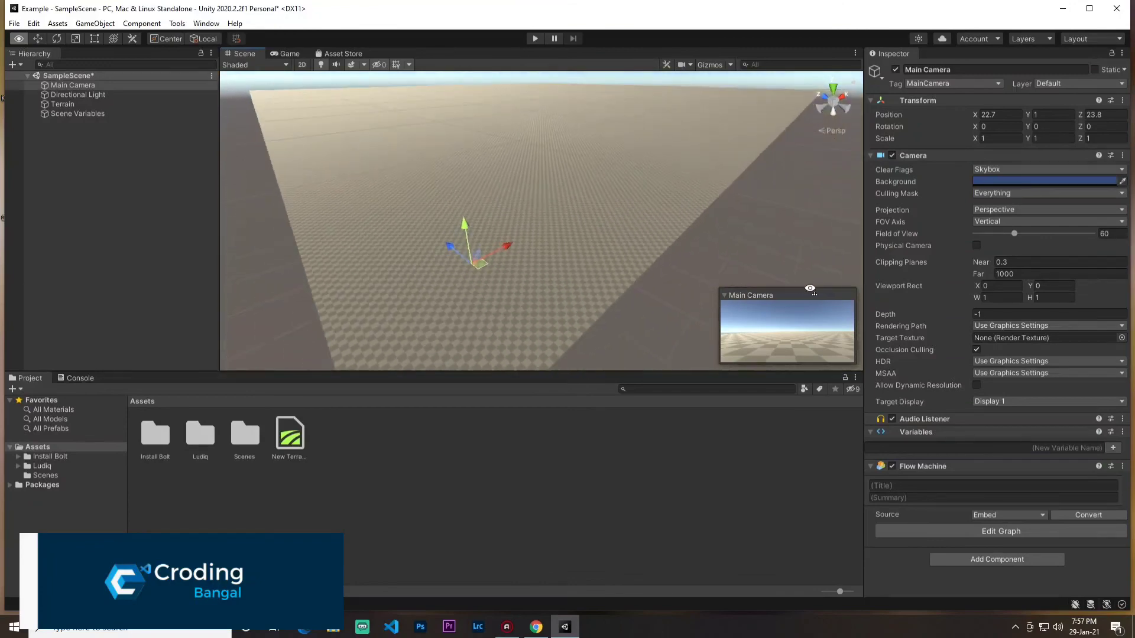
{"action": "left_click_drag", "start_coordinate": [707, 227], "coordinate": [623, 214], "text": "alt"}
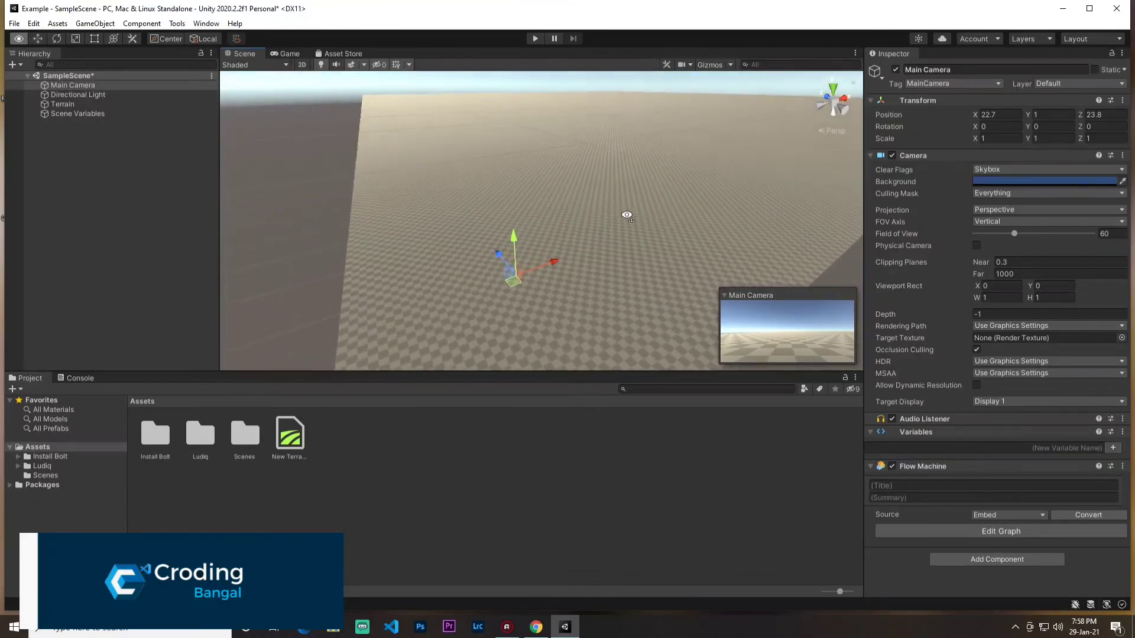